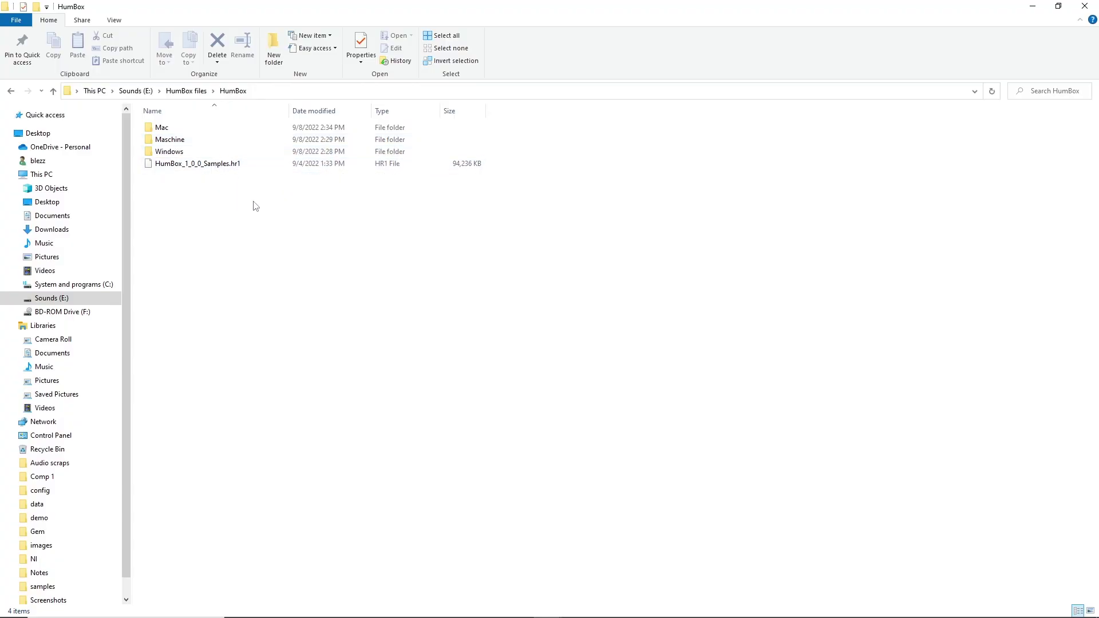
- Look inside the Mac and Windows subfolders of the HumBox folder
drag(254, 180, 181, 127)
click(167, 258)
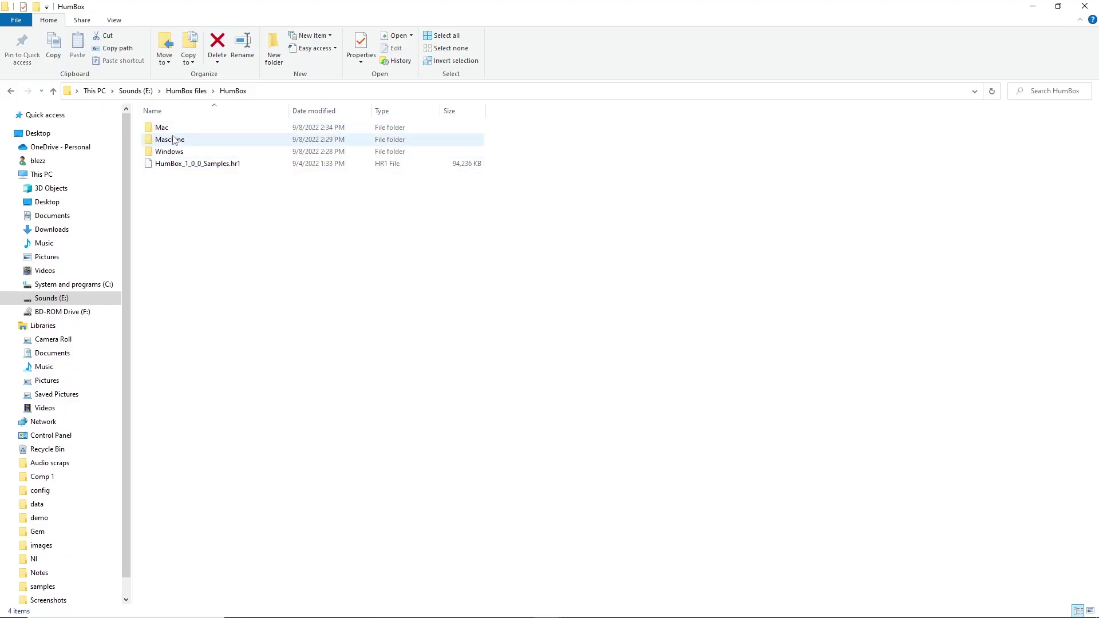
double_click(172, 127)
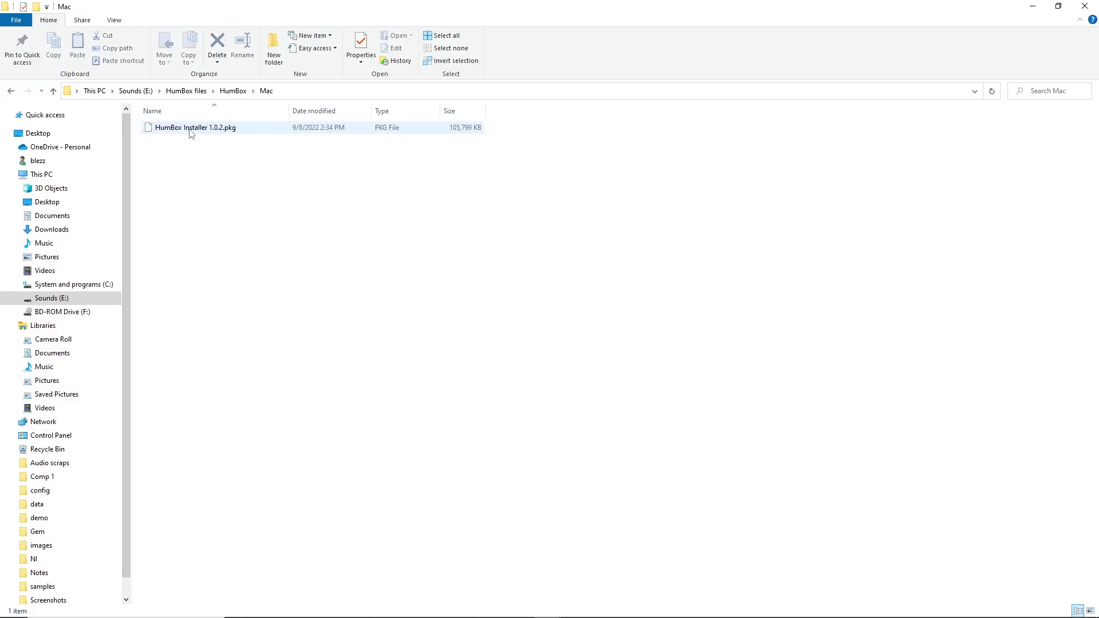
click(233, 91)
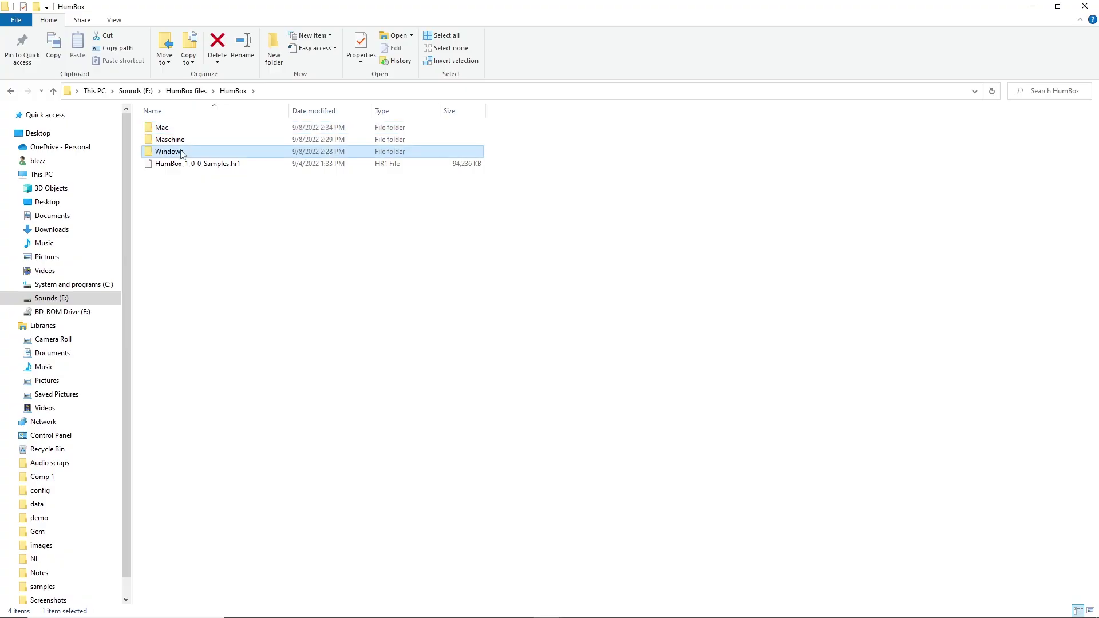
double_click(181, 152)
click(163, 127)
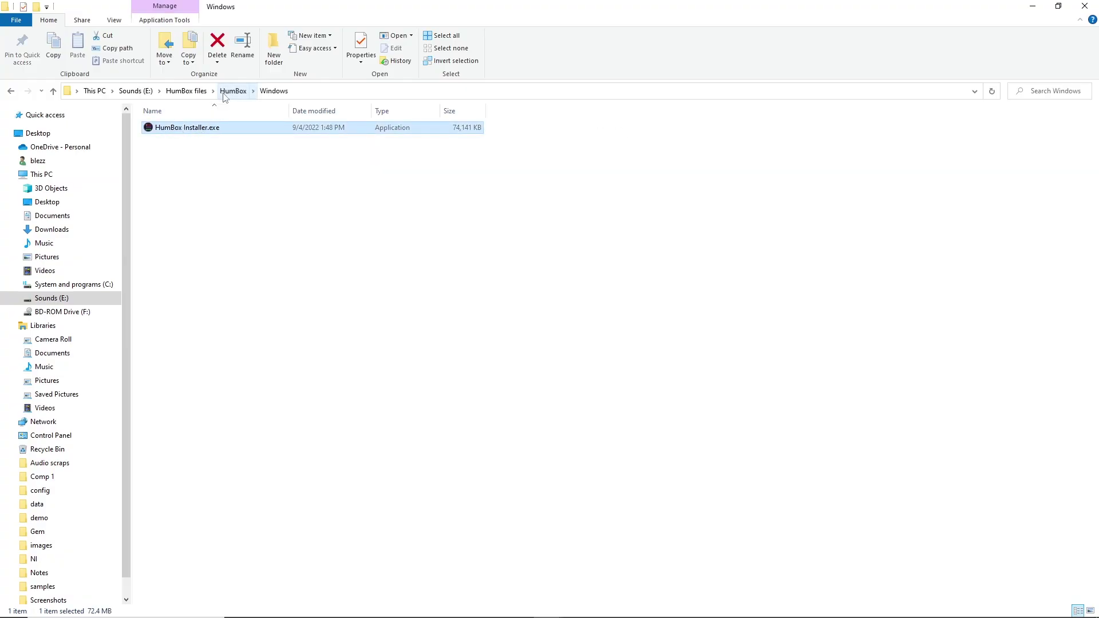
click(233, 90)
- Check the Maschine sample folder, then return to HumBox and select HumBox_1_0_0_Samples.hr1
double_click(172, 140)
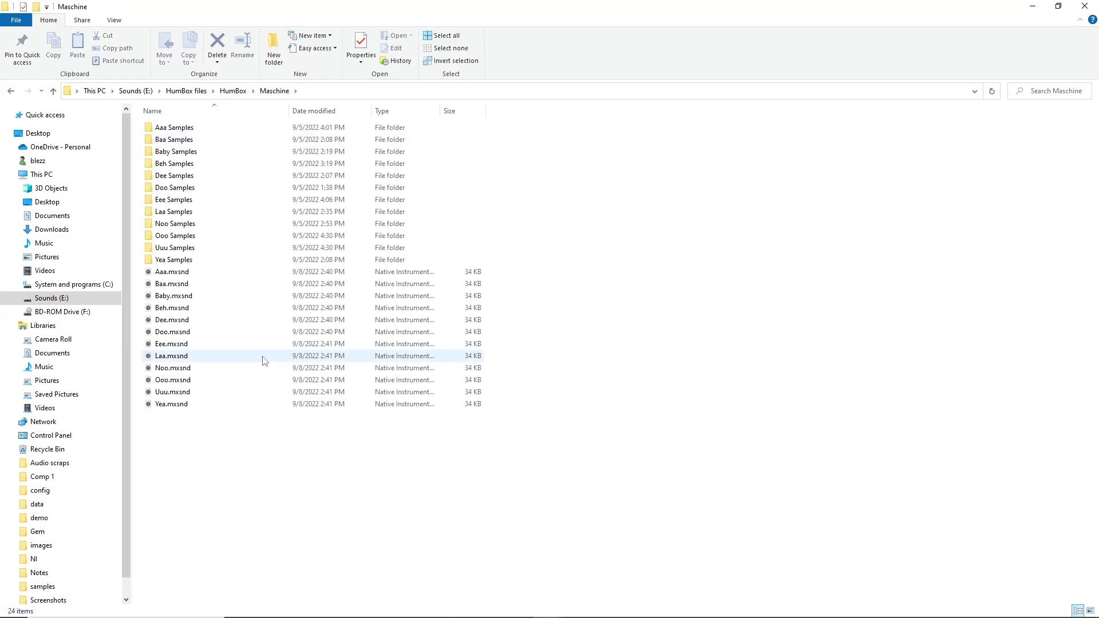
mouse_move(354, 484)
mouse_down()
mouse_move(241, 117)
mouse_move(303, 522)
mouse_move(375, 545)
mouse_move(373, 516)
mouse_move(346, 502)
mouse_up()
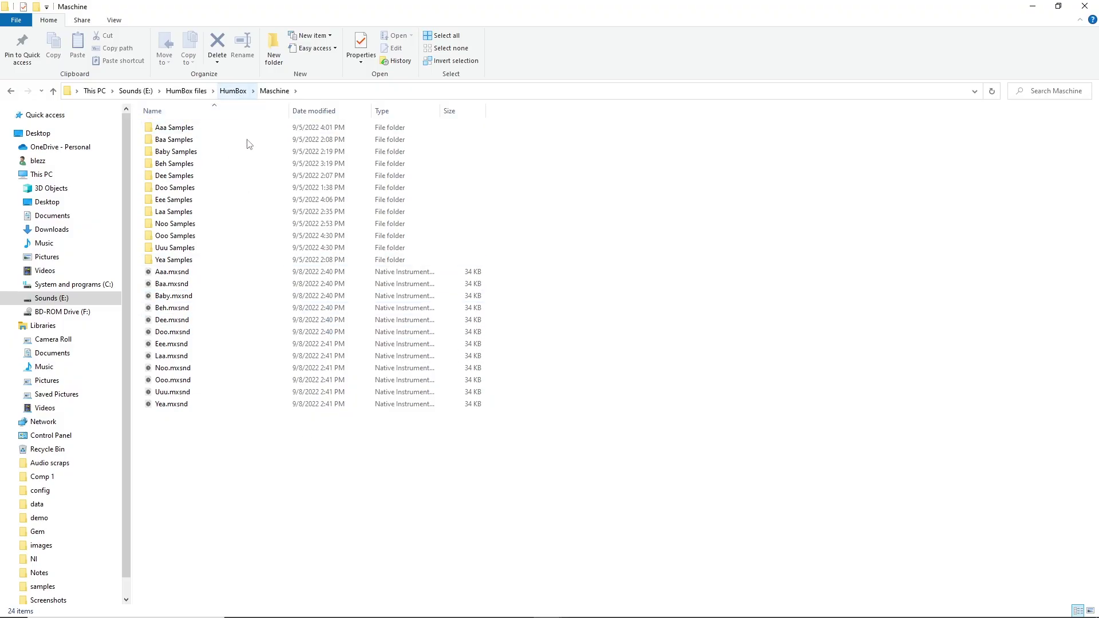
key(alt+Up)
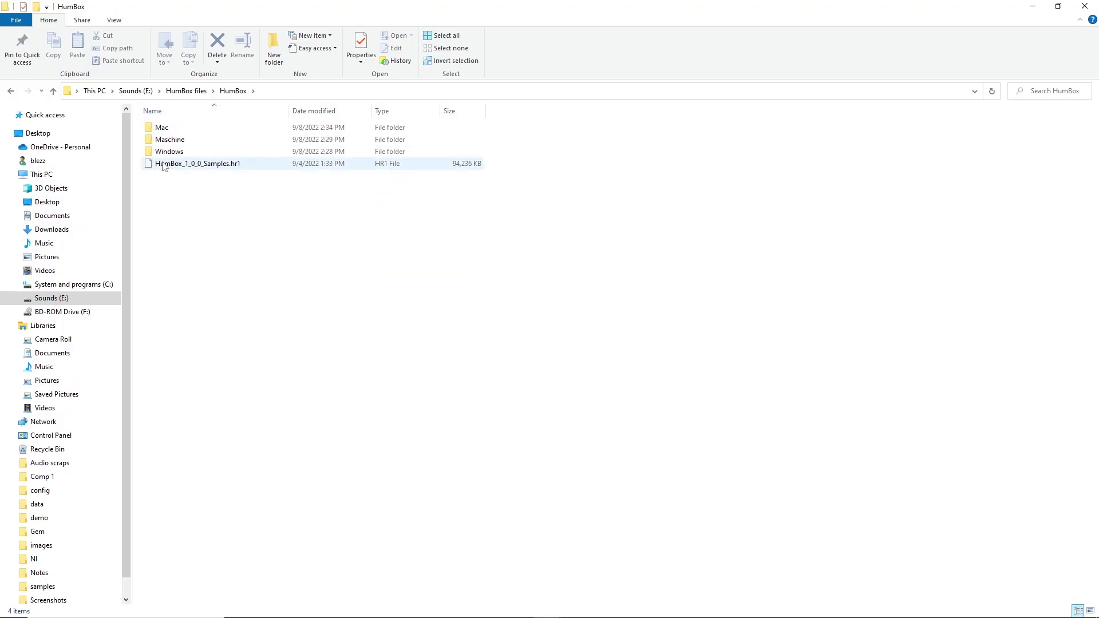
click(185, 167)
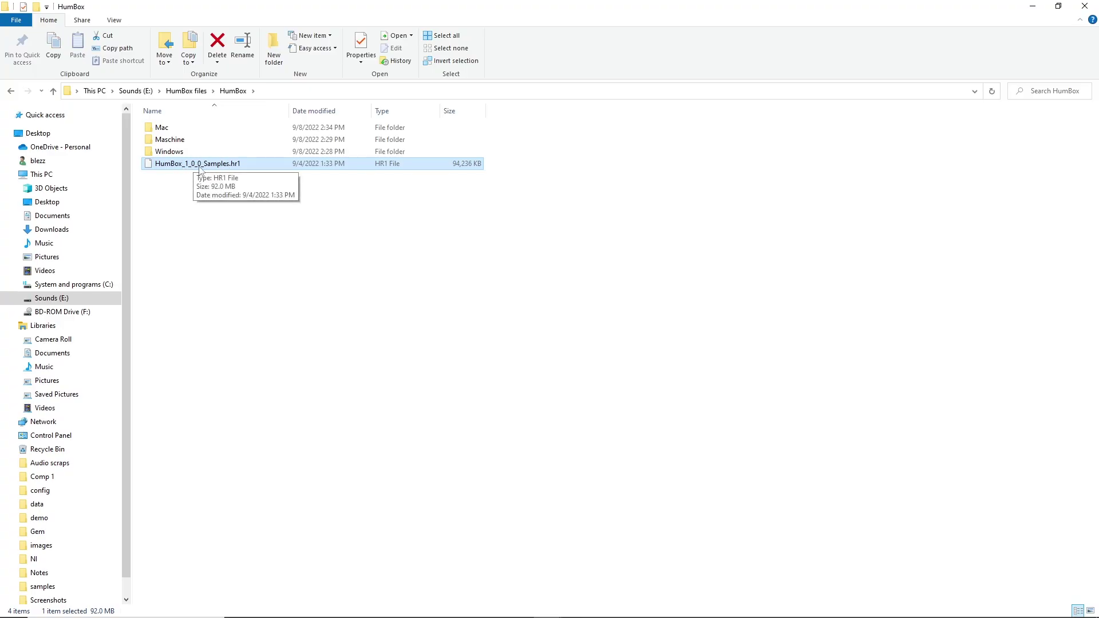
- Open the Windows folder and run HumBox Installer.exe as administrator
double_click(172, 151)
click(169, 128)
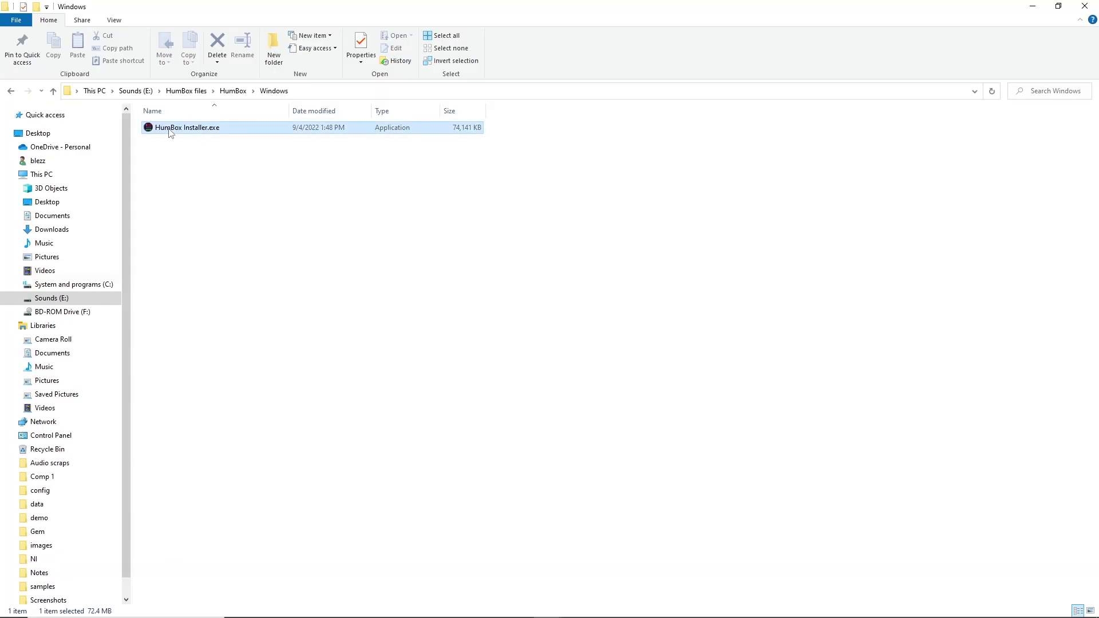
right_click(168, 127)
key(Escape)
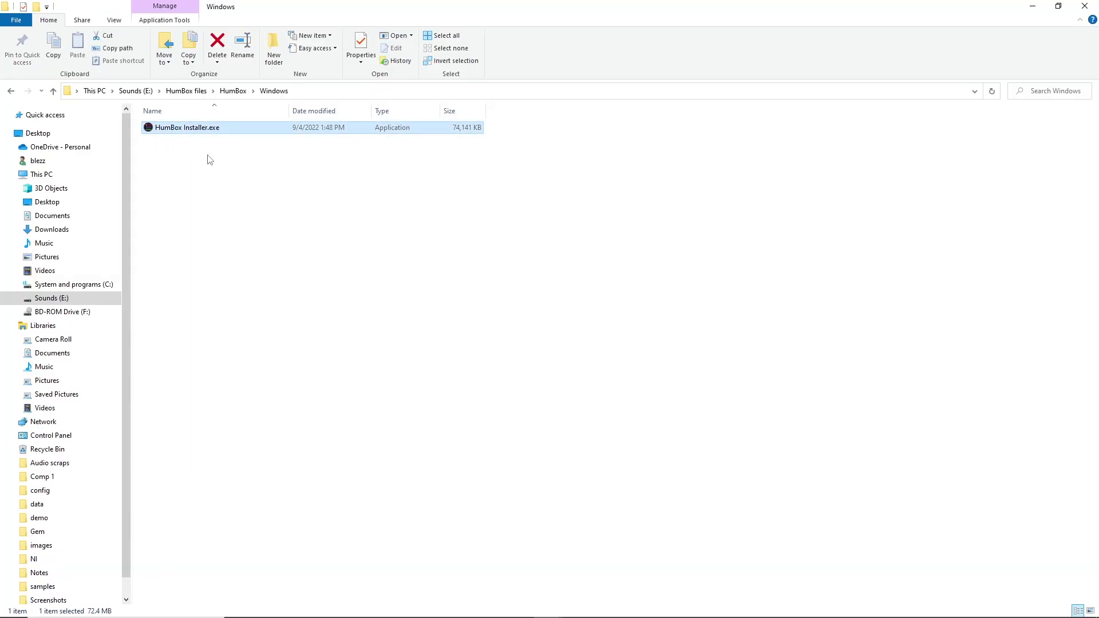
right_click(197, 131)
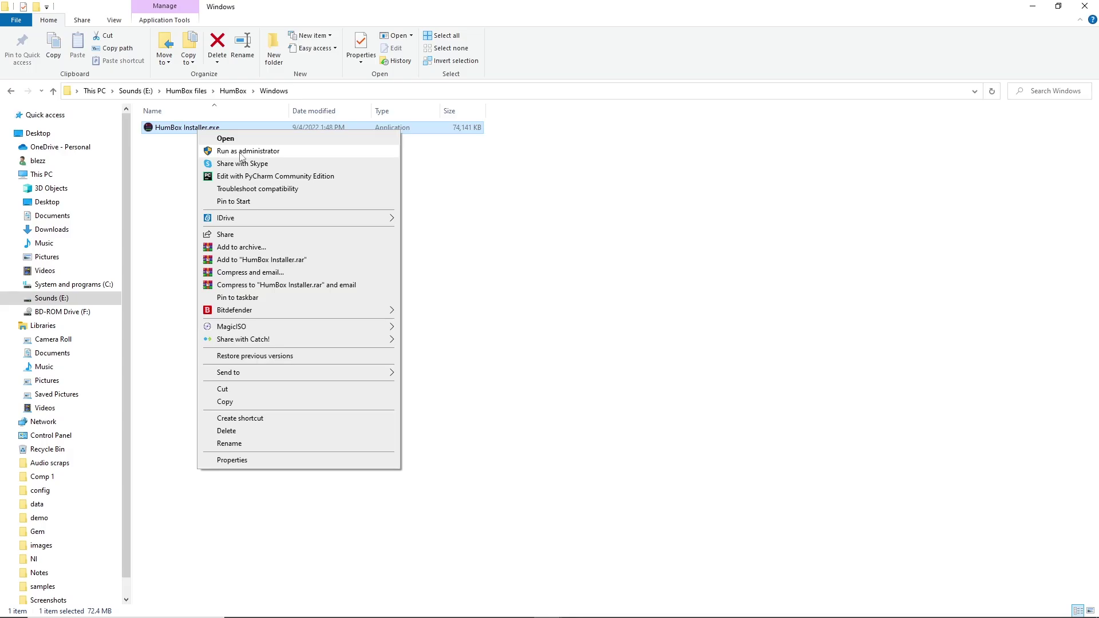
click(240, 151)
right_click(197, 121)
click(174, 128)
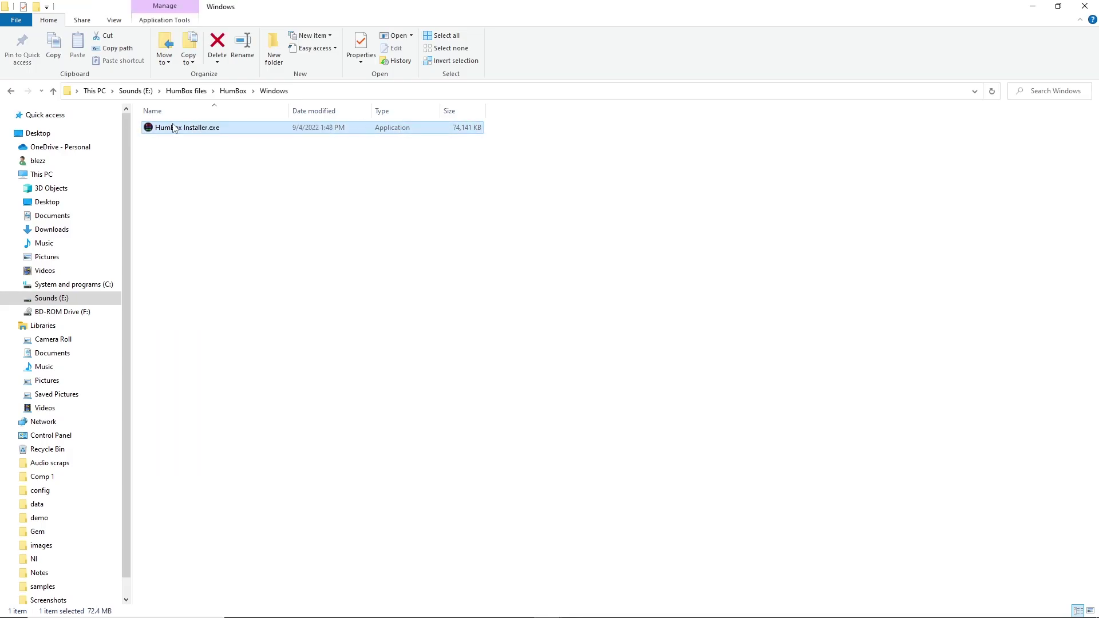
right_click(175, 128)
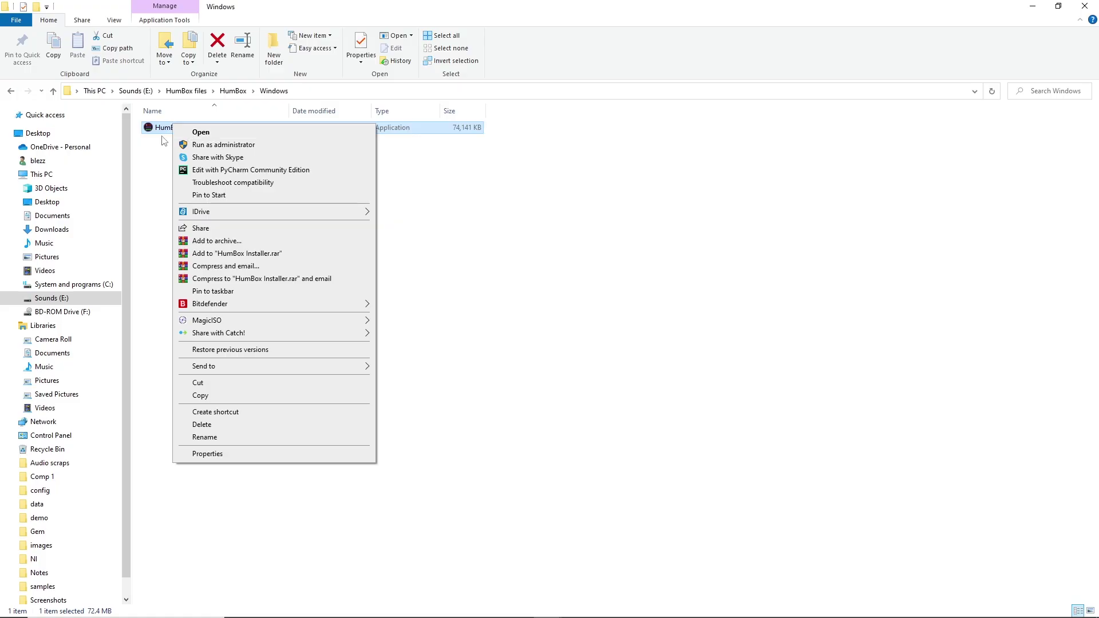
click(173, 127)
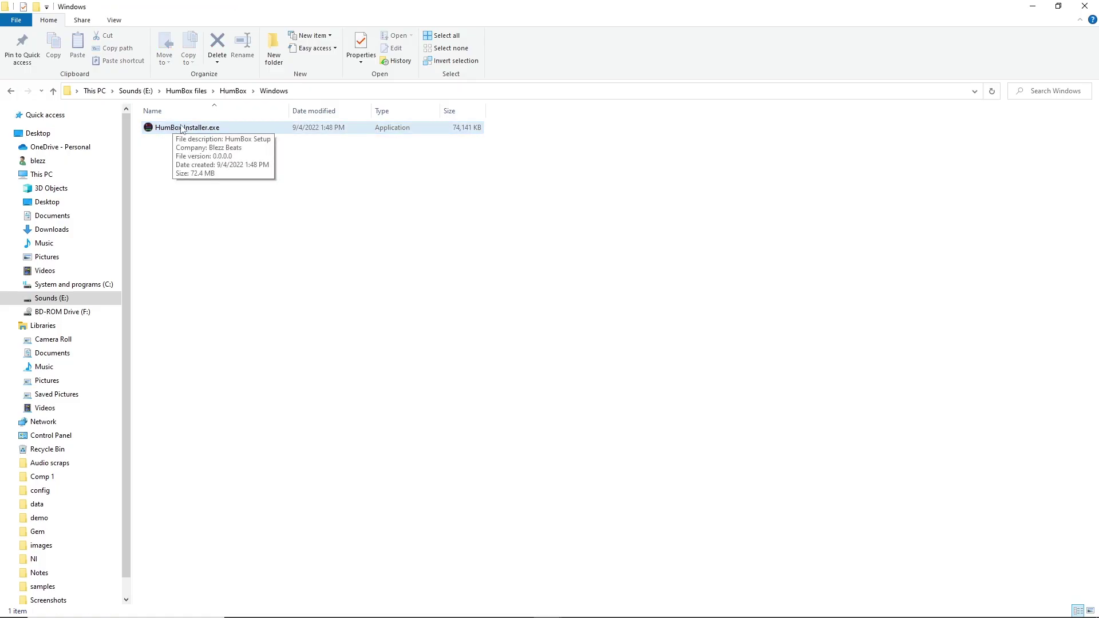
right_click(182, 127)
- Step through the 32- and 64-bit VST folder pages, keep Full installation, and install HumBox
click(206, 145)
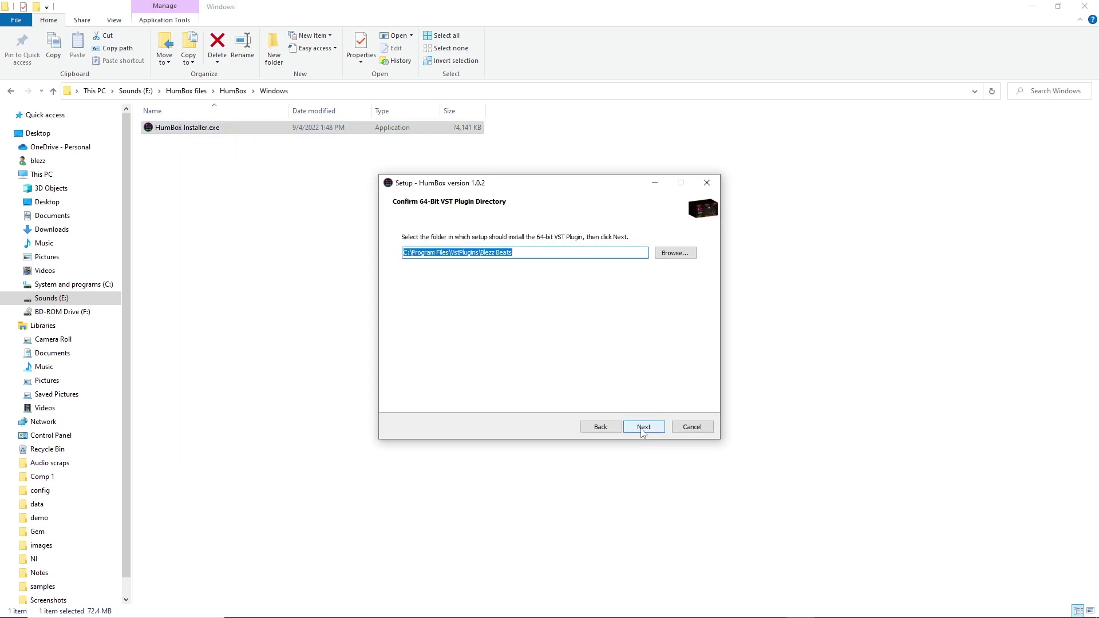
click(607, 429)
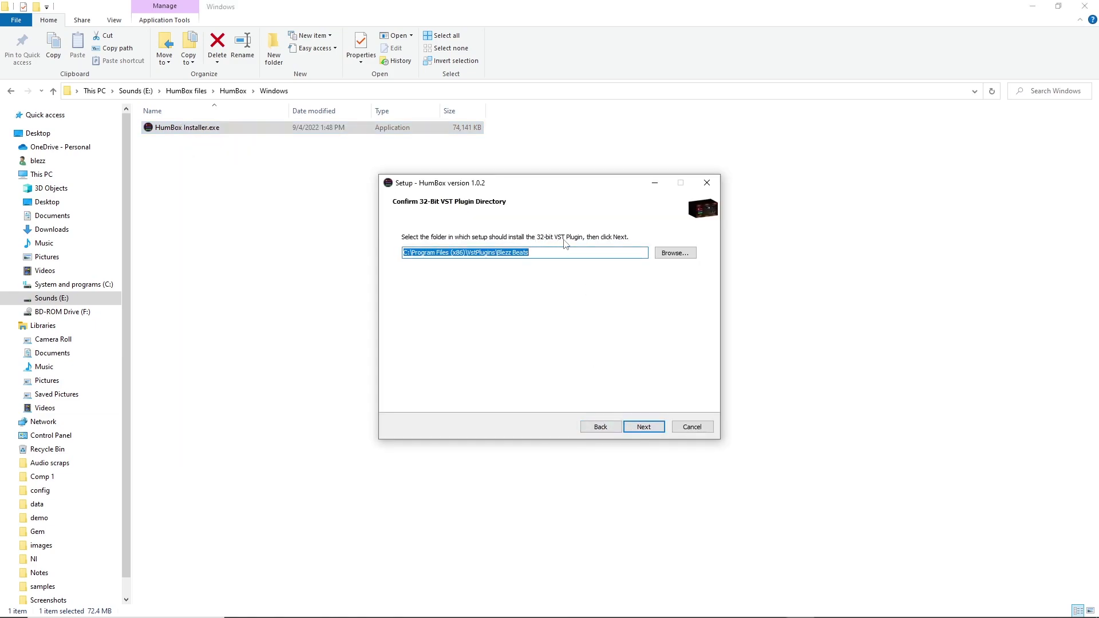
click(647, 429)
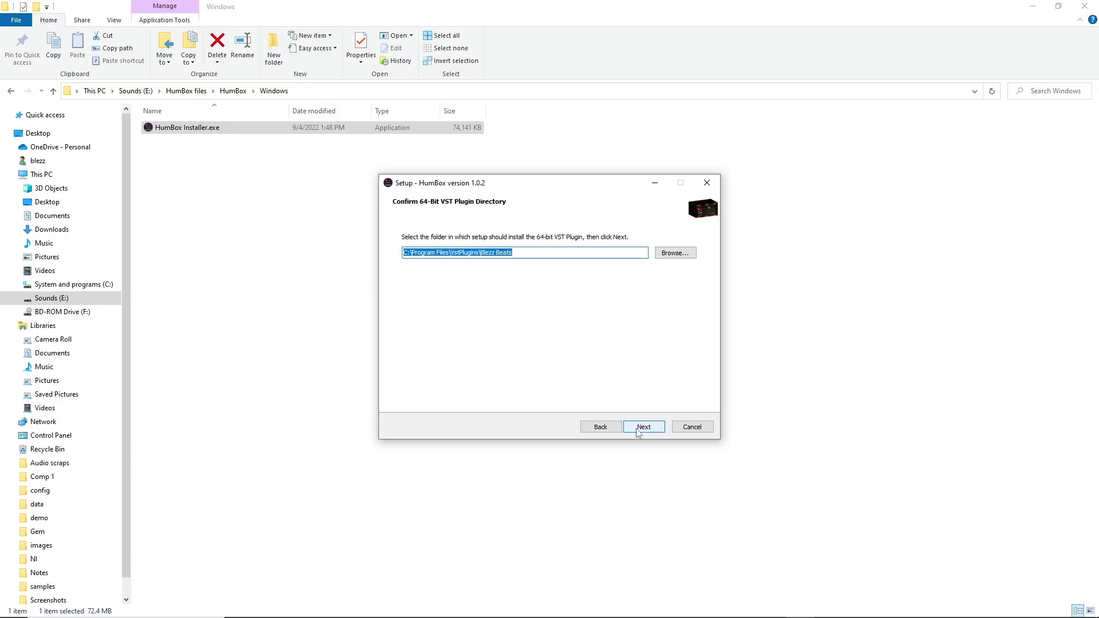
click(640, 428)
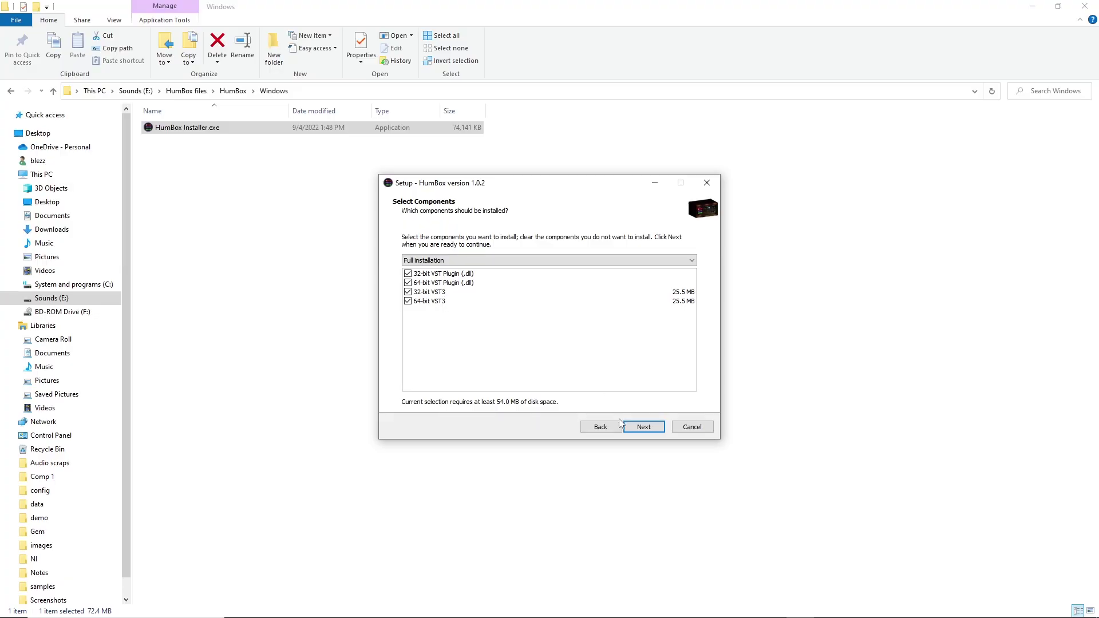
click(640, 427)
click(646, 428)
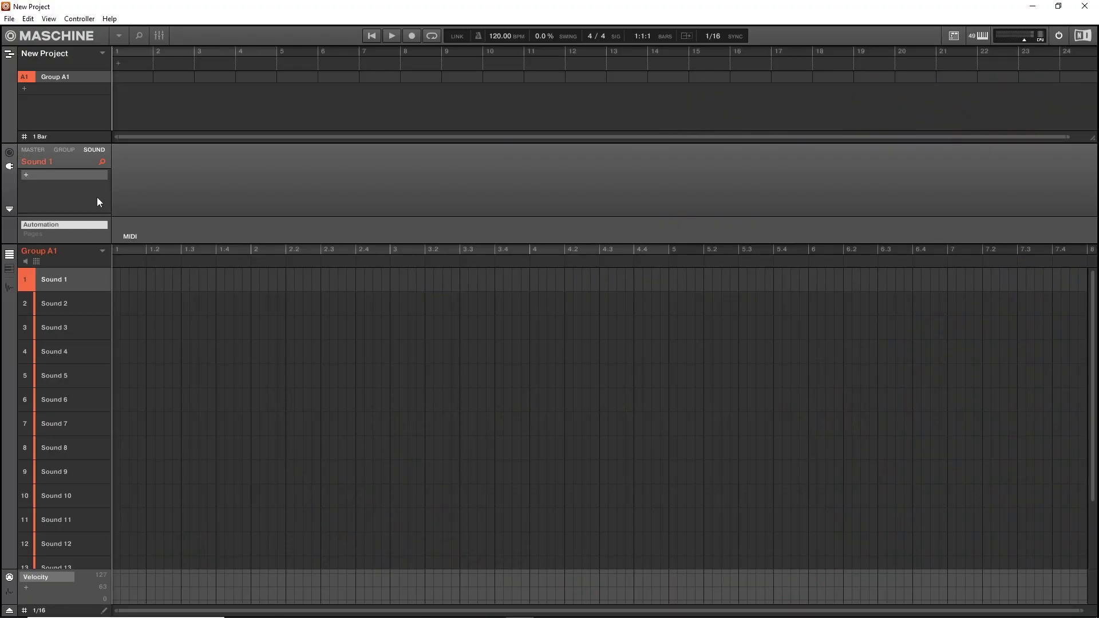
- Load HumBox x64 (VST) from the Blezz Beats plug-in menu onto Sound 1
click(47, 173)
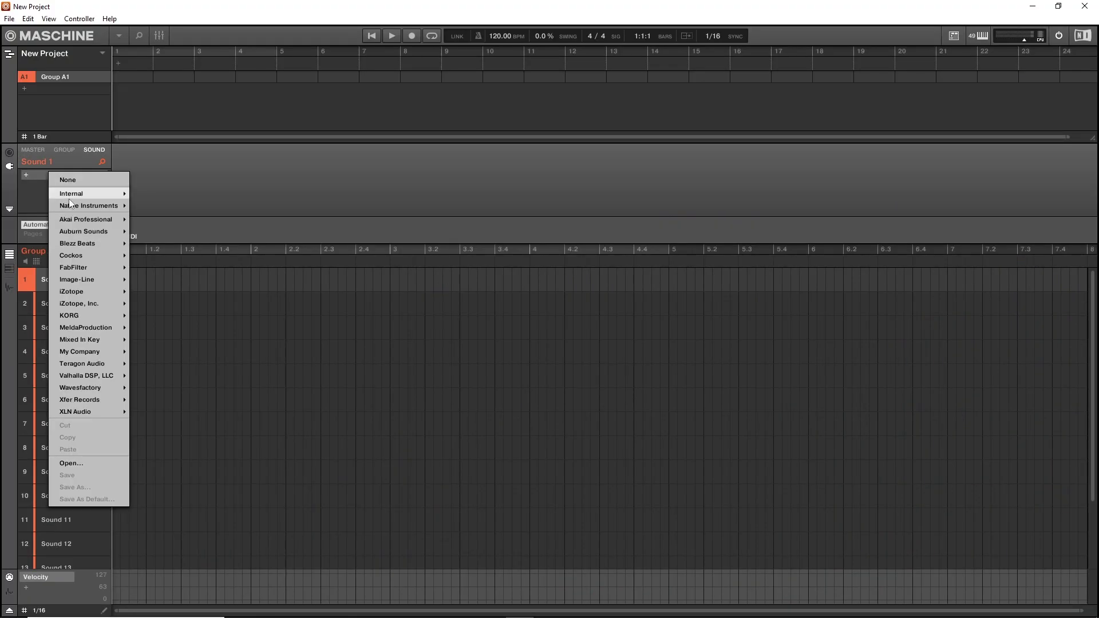
mouse_move(92, 219)
click(36, 183)
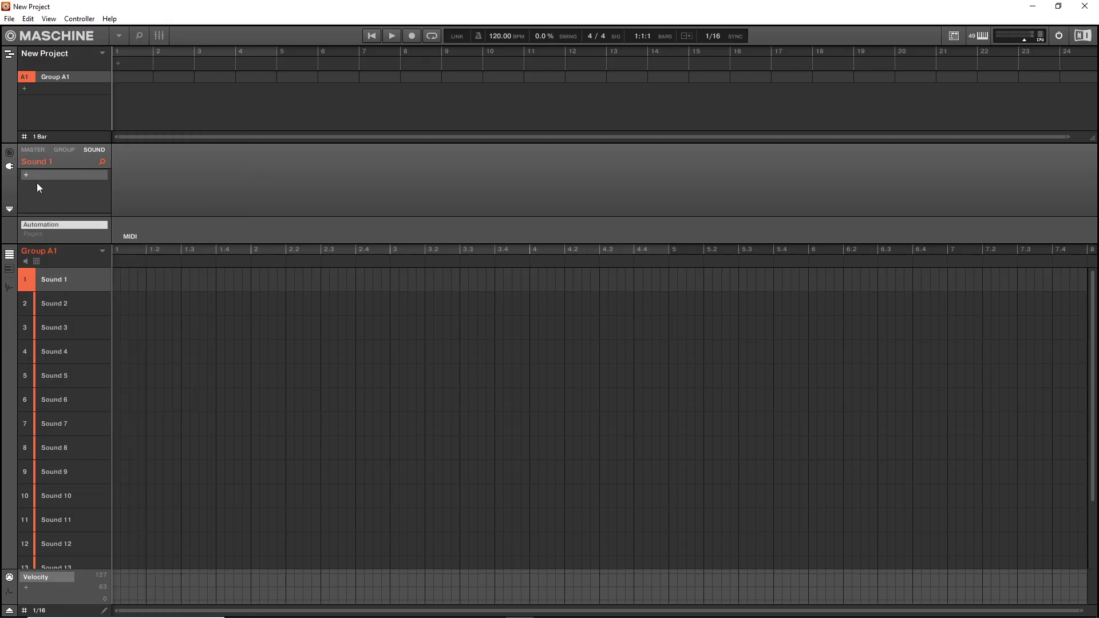
click(39, 176)
mouse_move(79, 239)
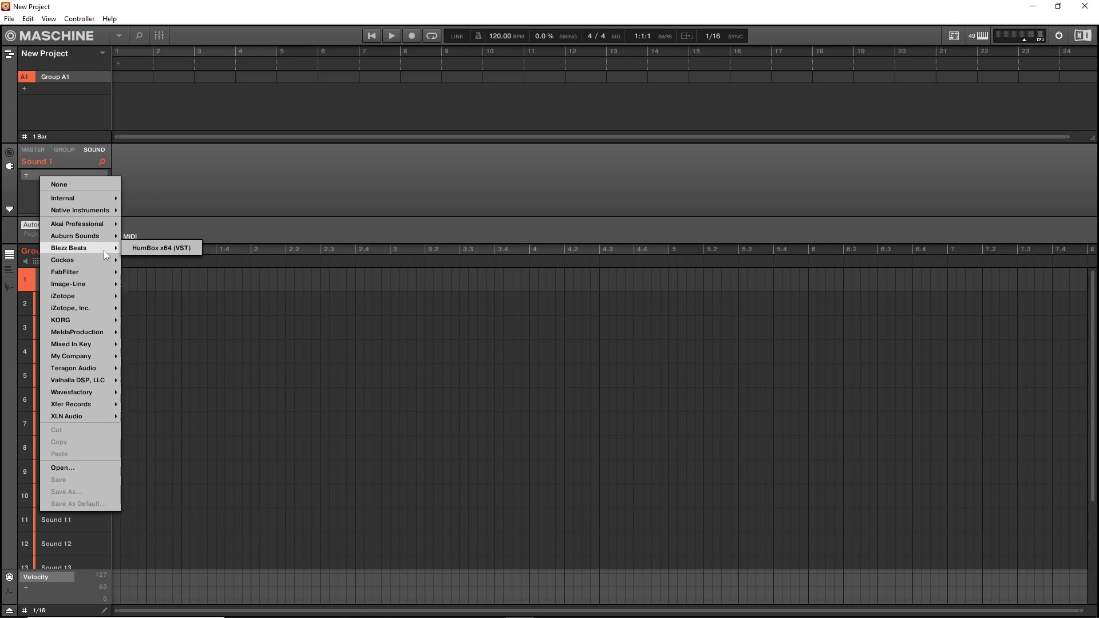
click(139, 250)
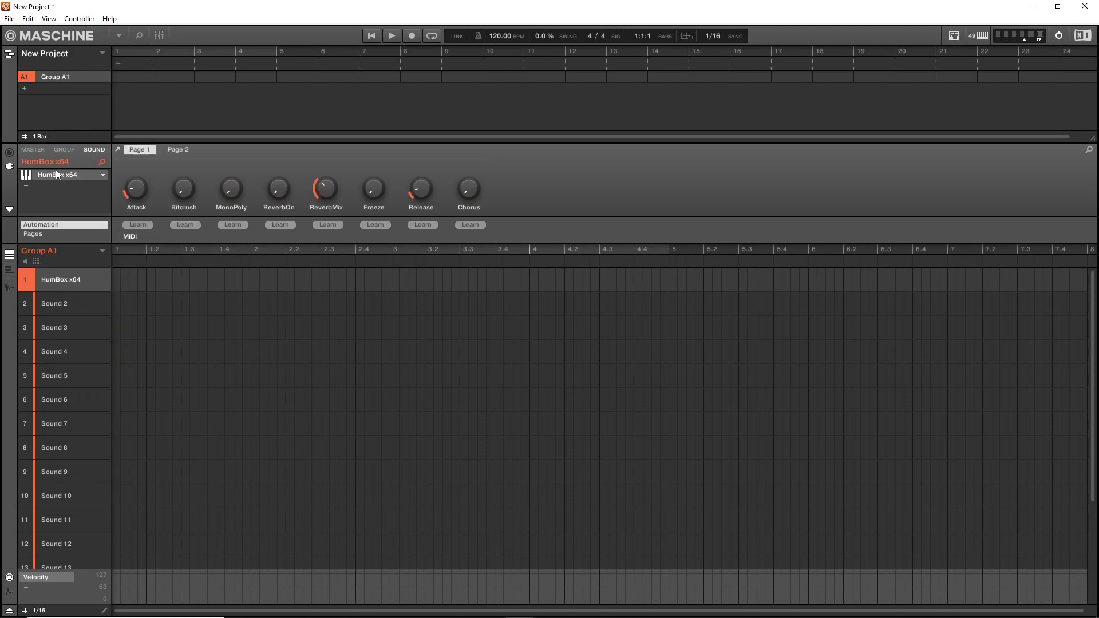
click(9, 19)
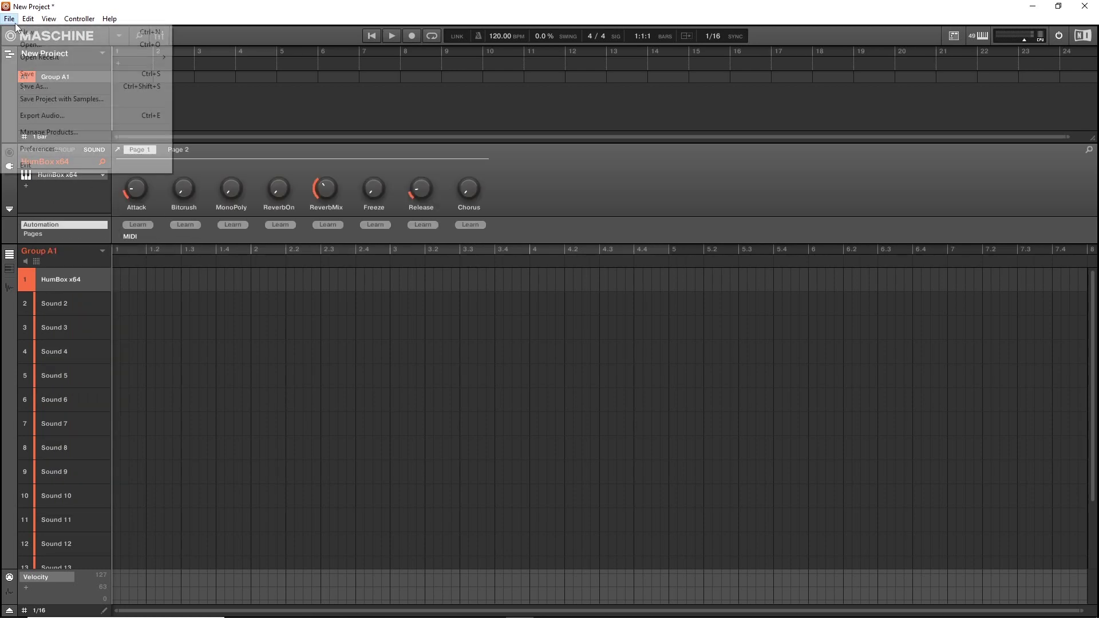
click(46, 150)
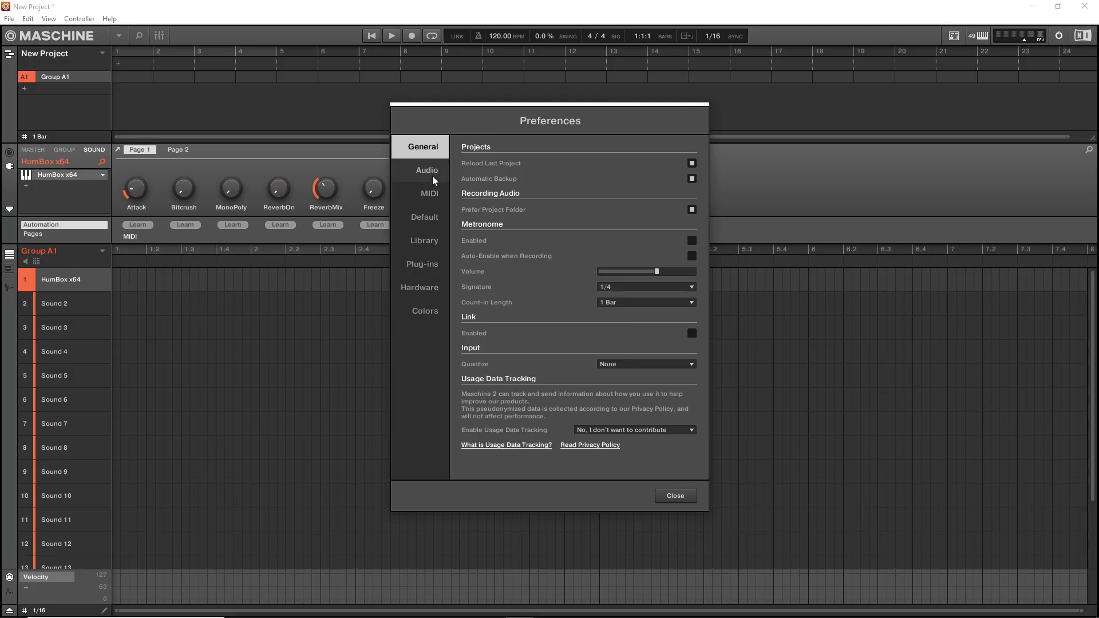
click(419, 263)
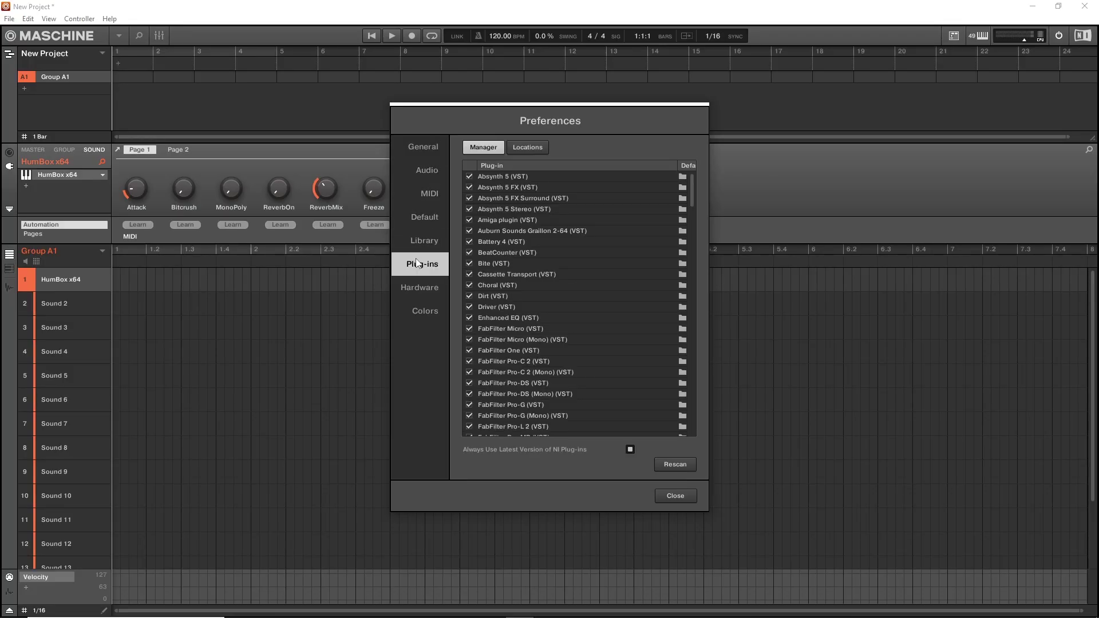
scroll(599, 259, down, 1)
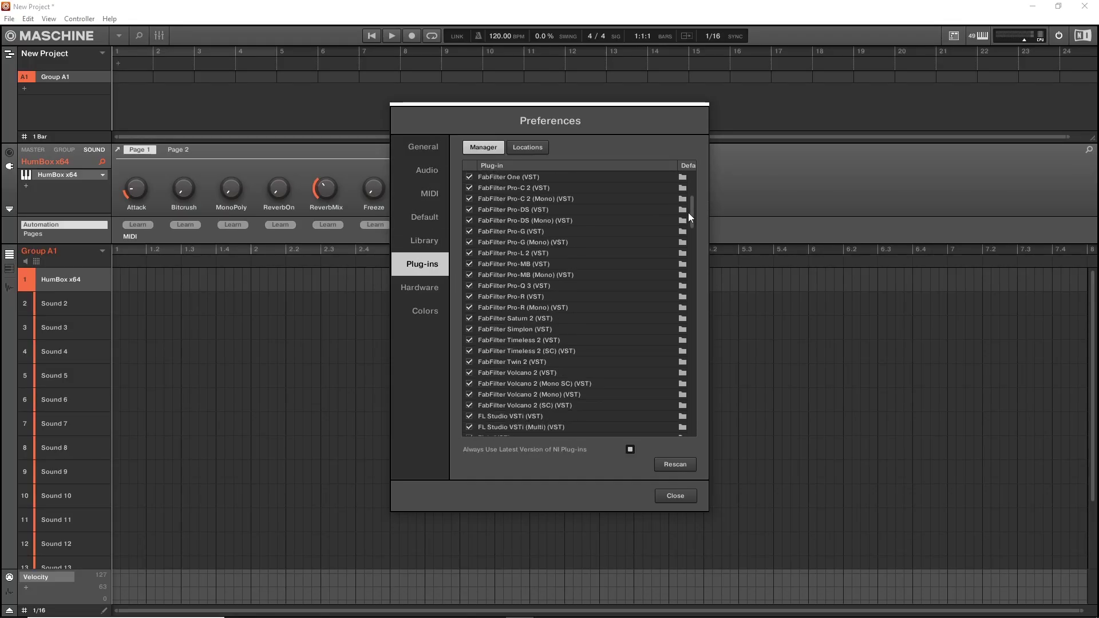
click(689, 213)
scroll(687, 228, down, 4)
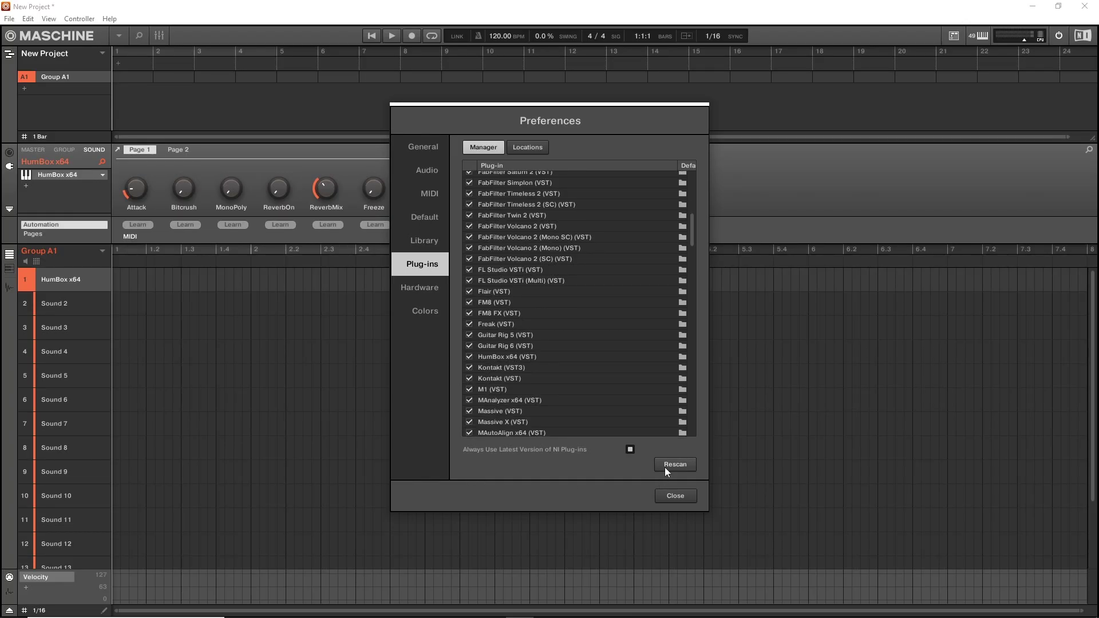
click(530, 148)
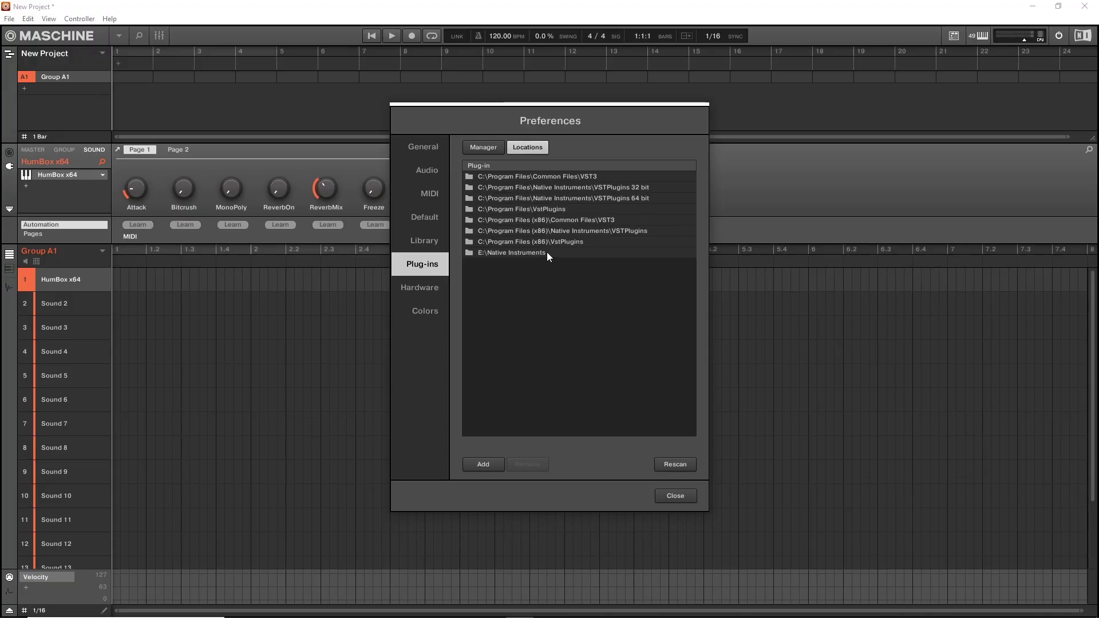
- Close Preferences and bring the HumBox plug-in window to mid-screen
click(496, 147)
click(667, 496)
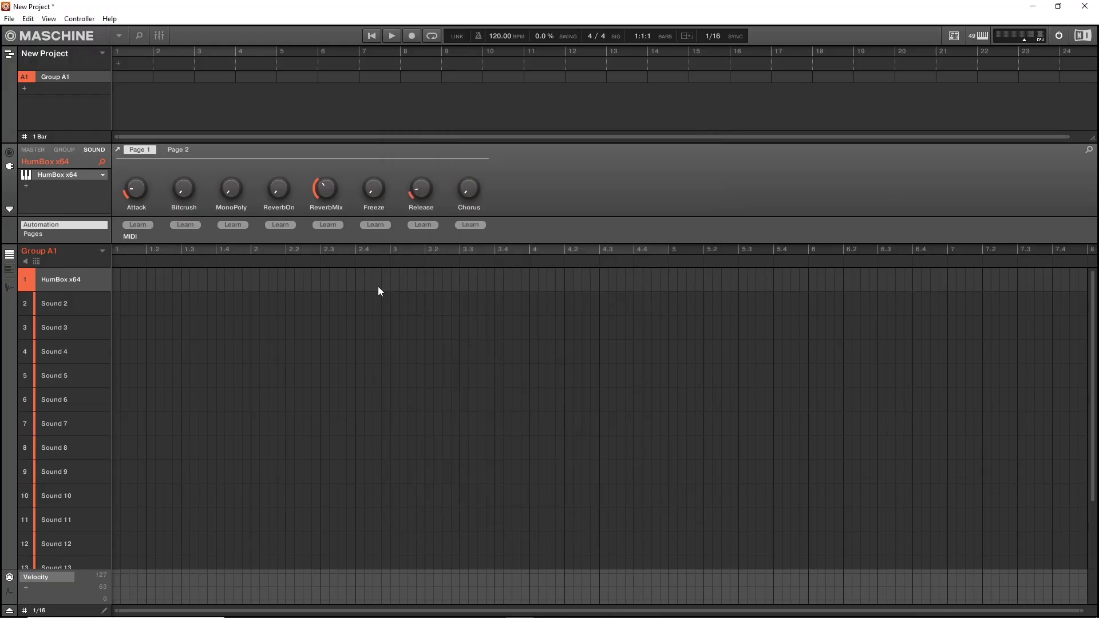
click(43, 174)
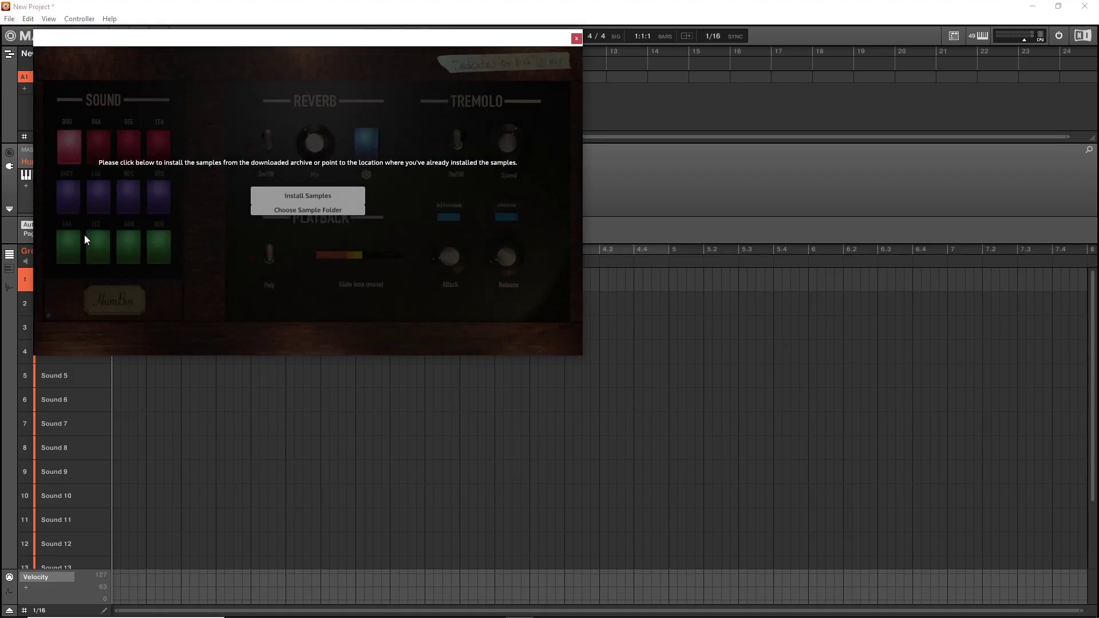
drag(363, 50, 581, 172)
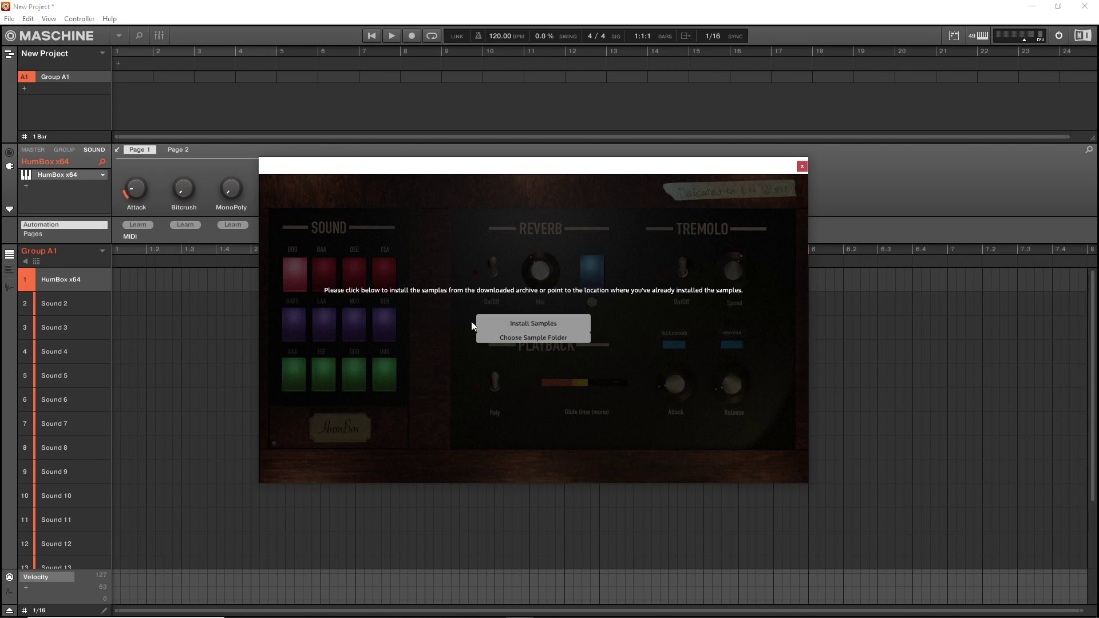
- Start Install Samples and pick HumBox_1_0_0_Samples.hr1 from the HumBox folder on Sounds (E:)
click(519, 322)
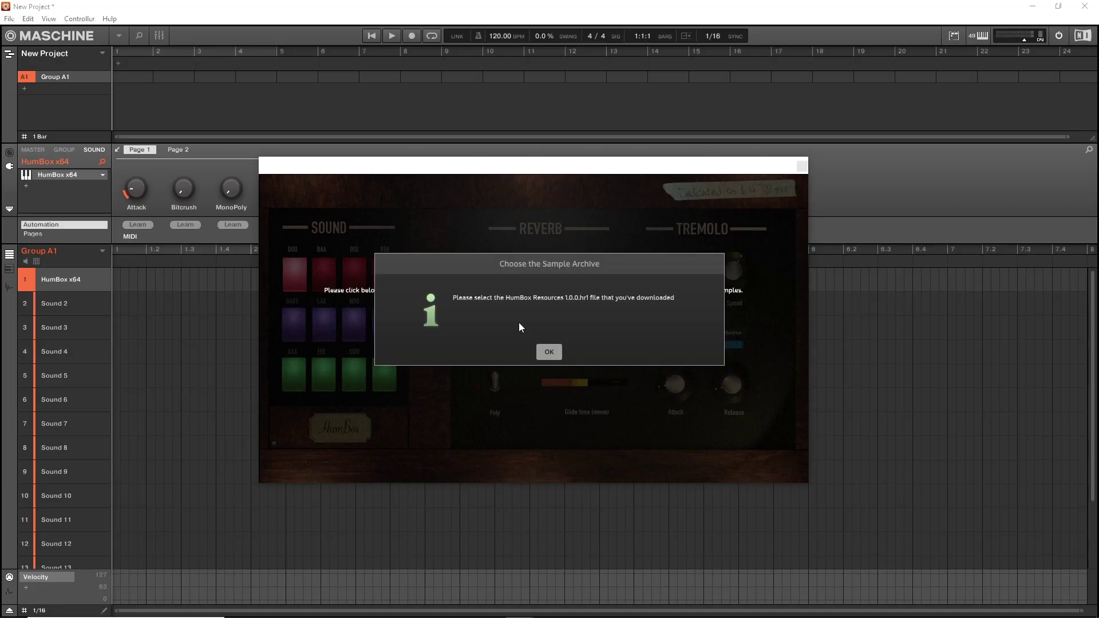
click(541, 348)
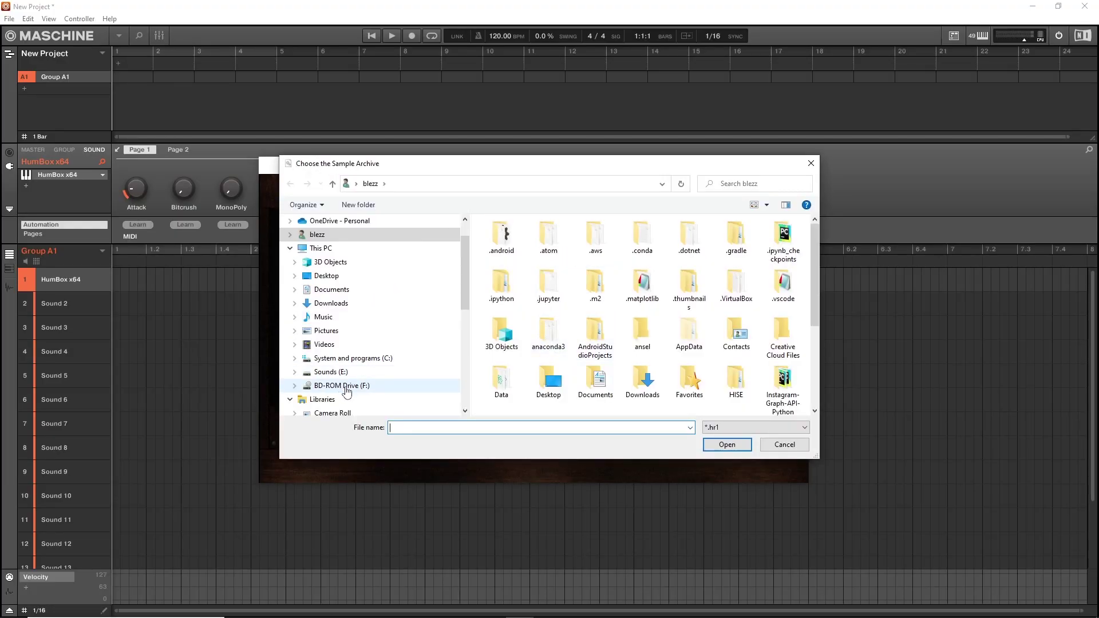
click(334, 372)
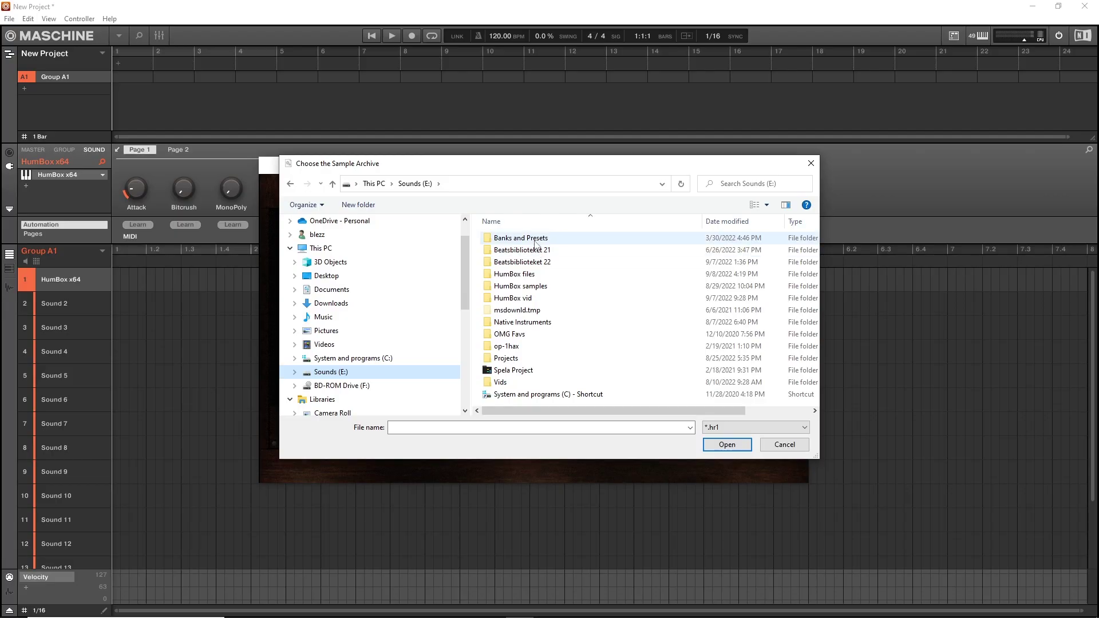
double_click(528, 276)
double_click(578, 249)
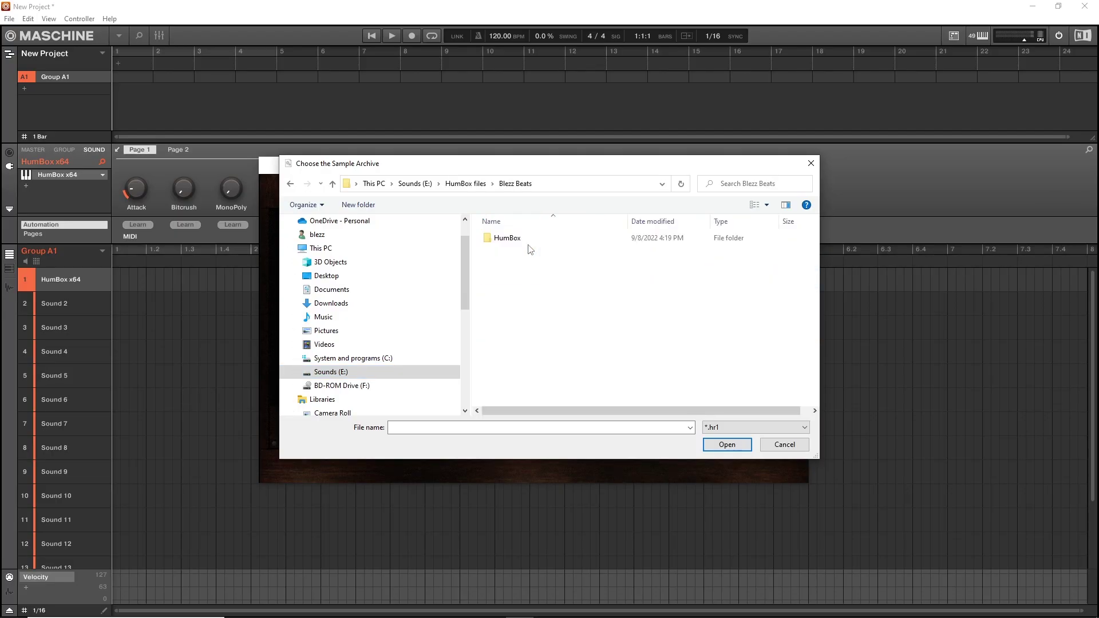
click(518, 275)
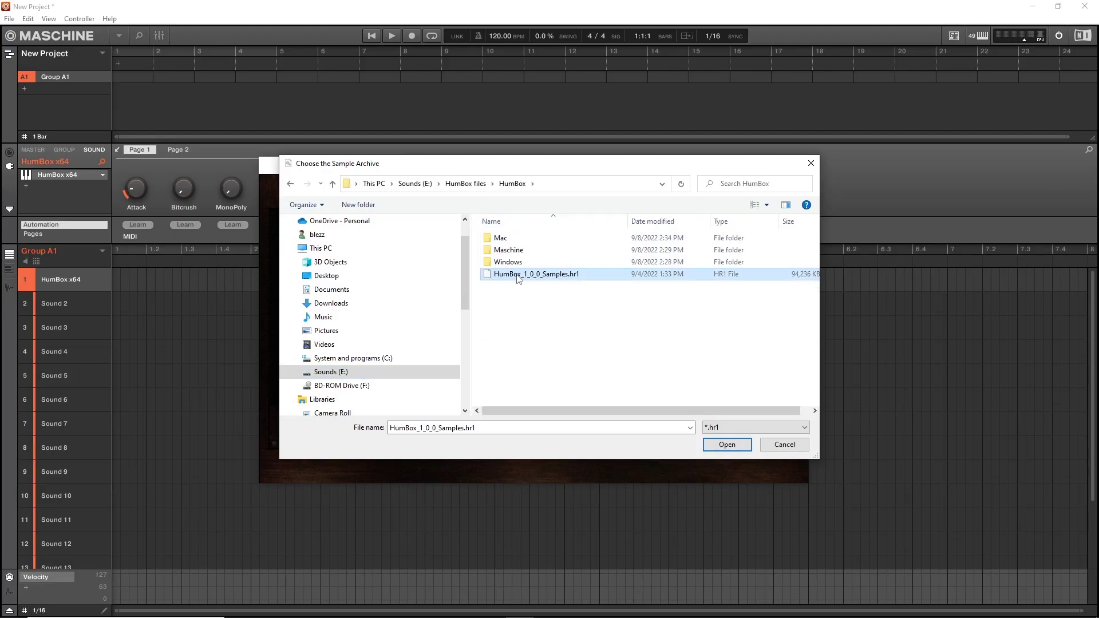
click(727, 445)
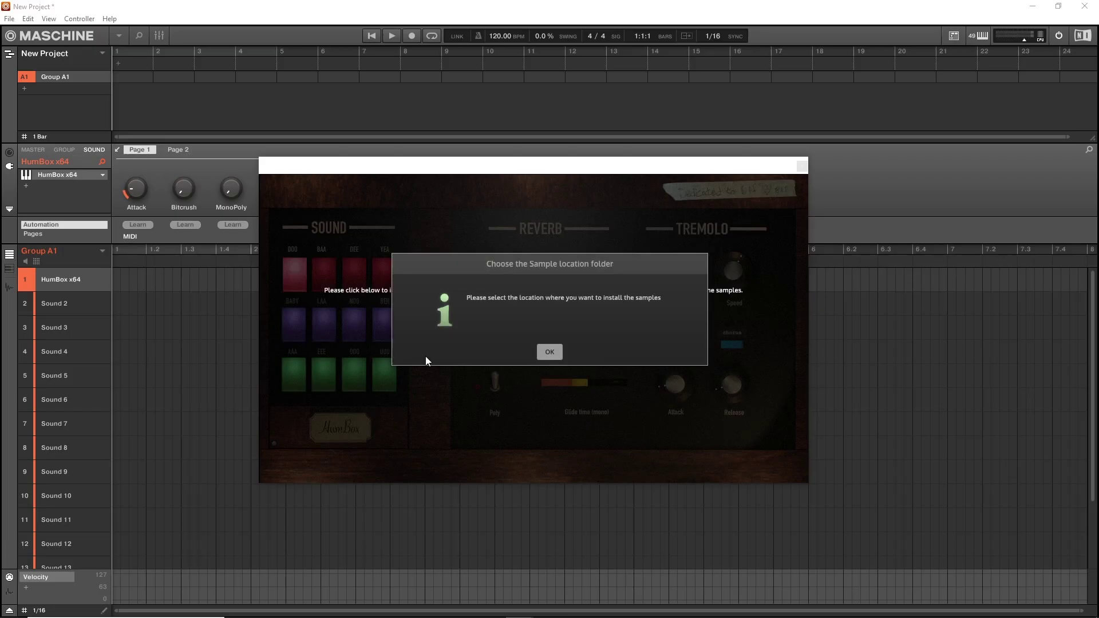
- Choose E:\HumBox samples as the install folder and extract the samples
click(551, 351)
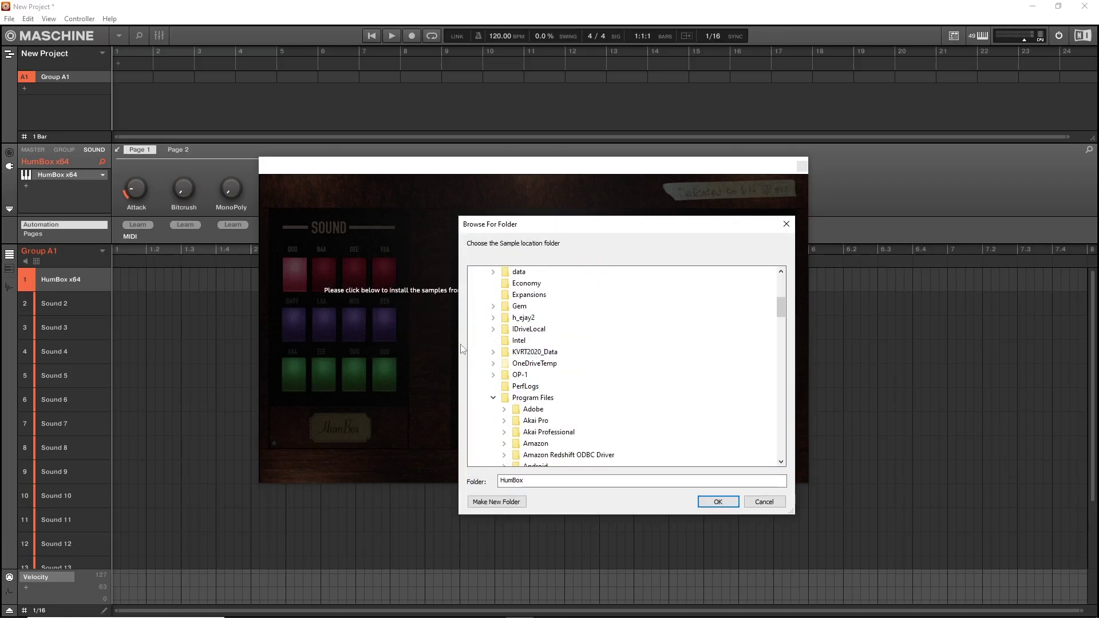
scroll(579, 356, up, 5)
click(483, 328)
click(484, 341)
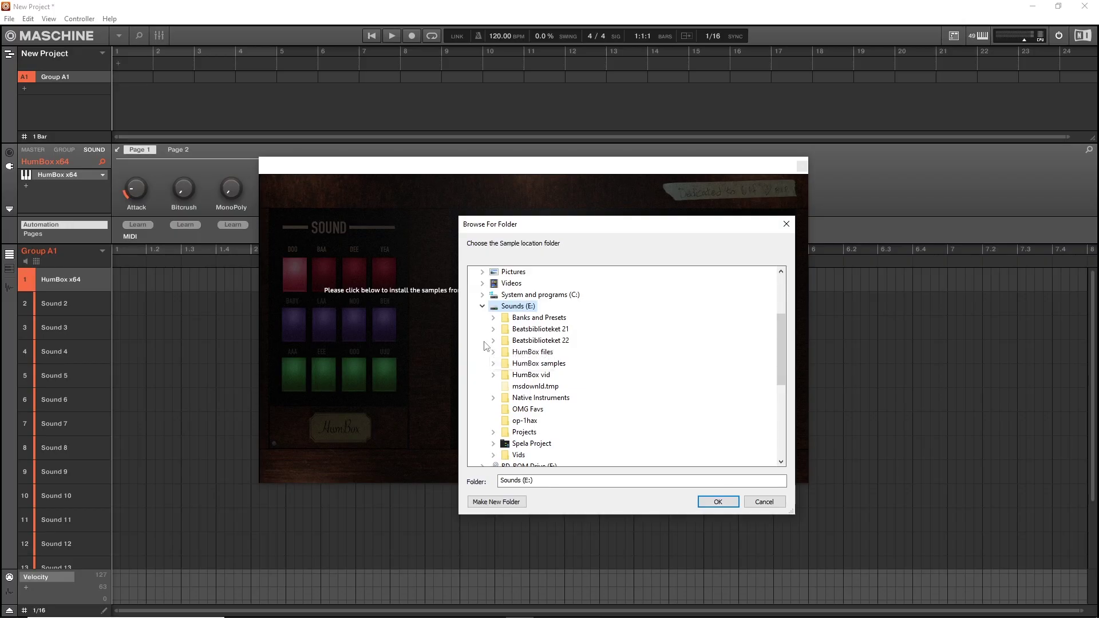
click(506, 364)
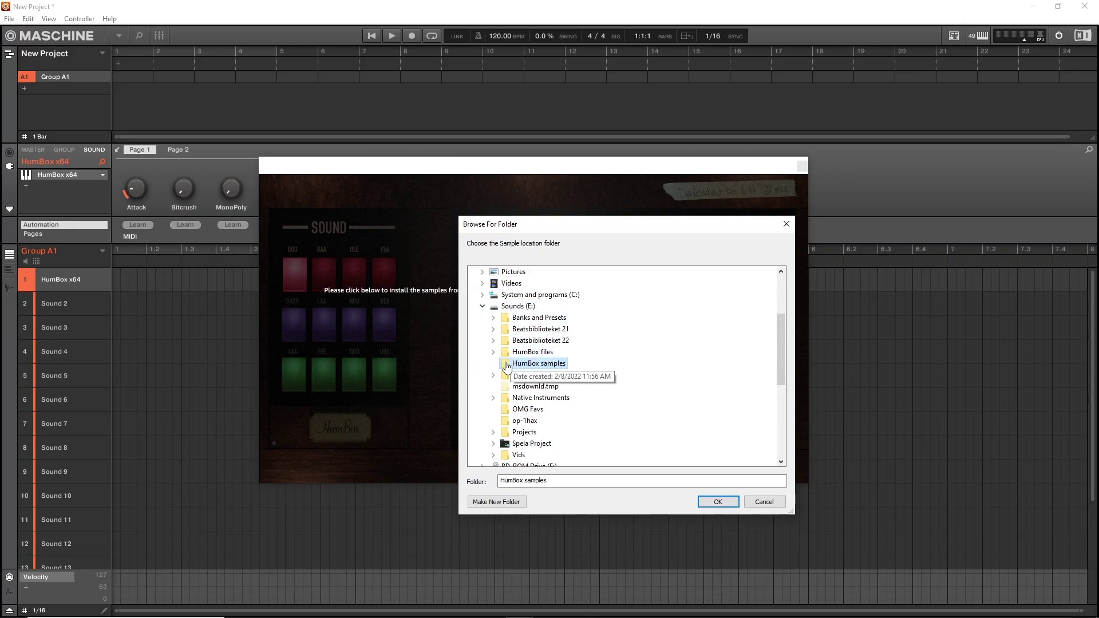
click(718, 501)
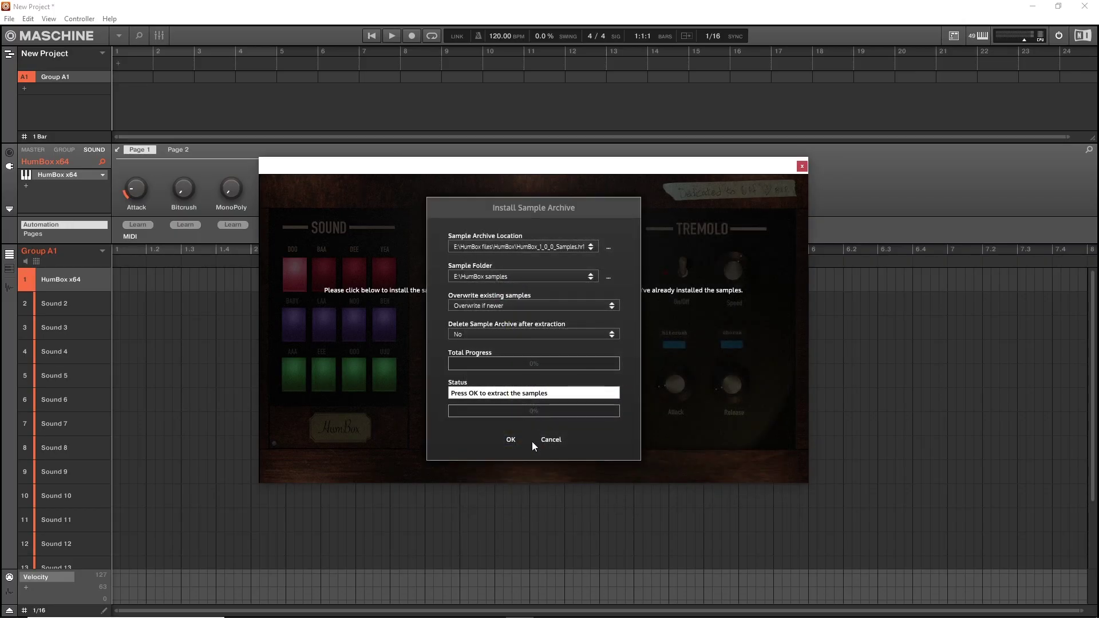
click(511, 439)
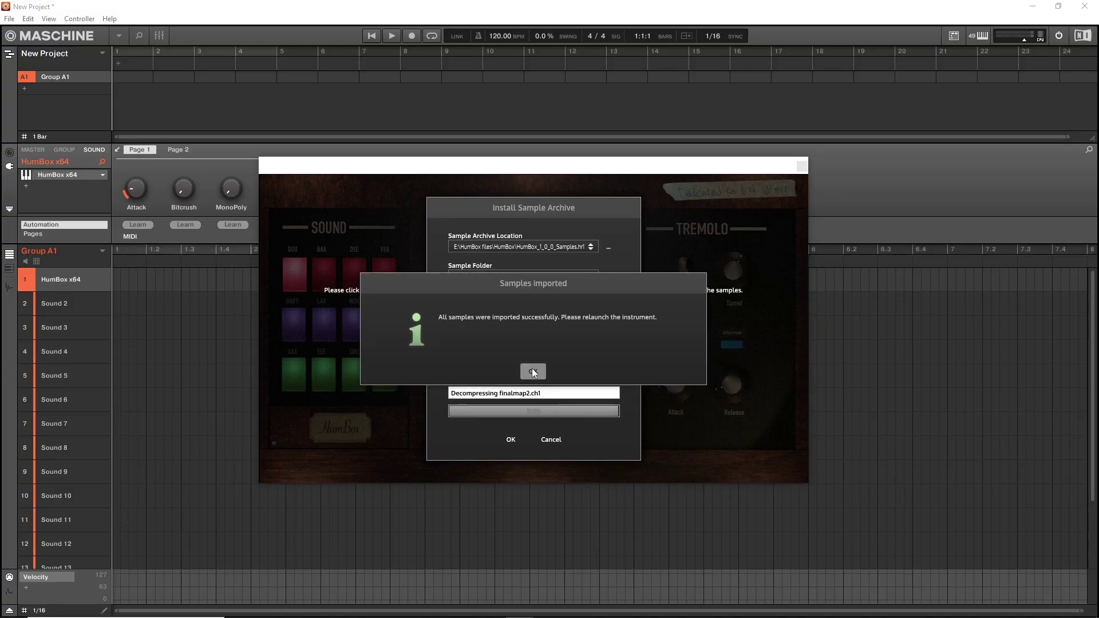
- Dismiss the import message, close HumBox, unload it from Sound 1, and reopen the plug-in list
click(533, 373)
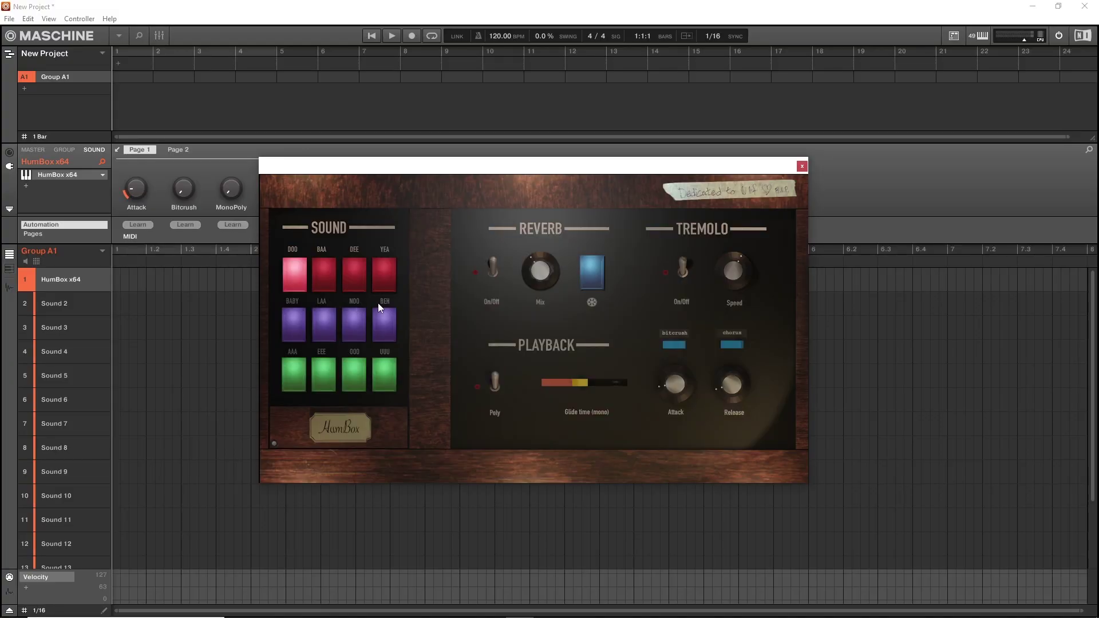
click(802, 166)
click(105, 174)
click(114, 182)
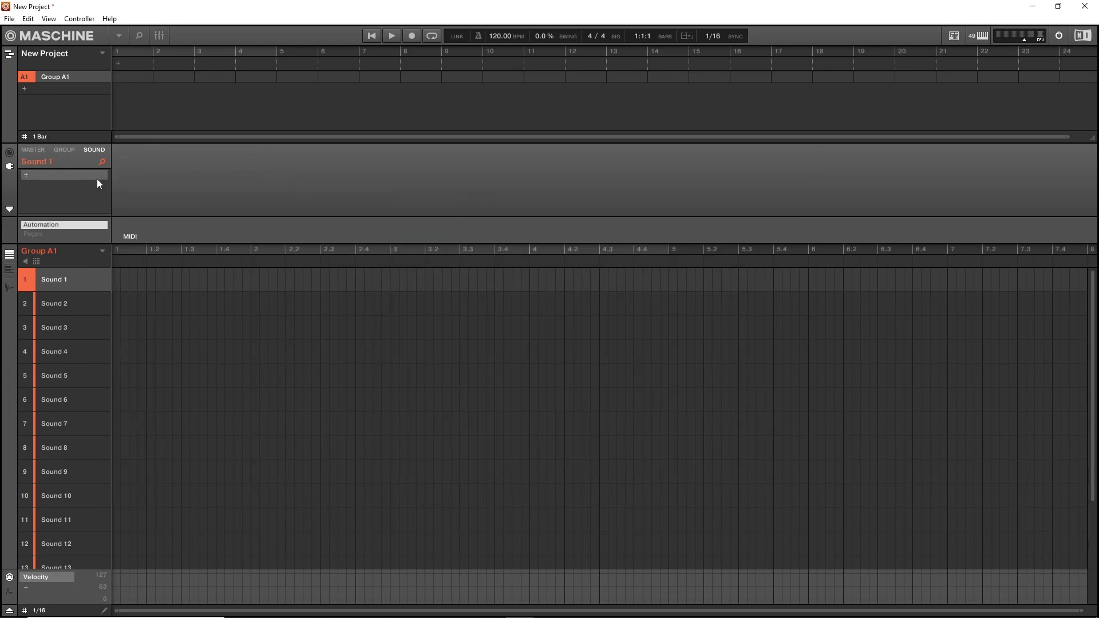
click(85, 170)
mouse_move(143, 243)
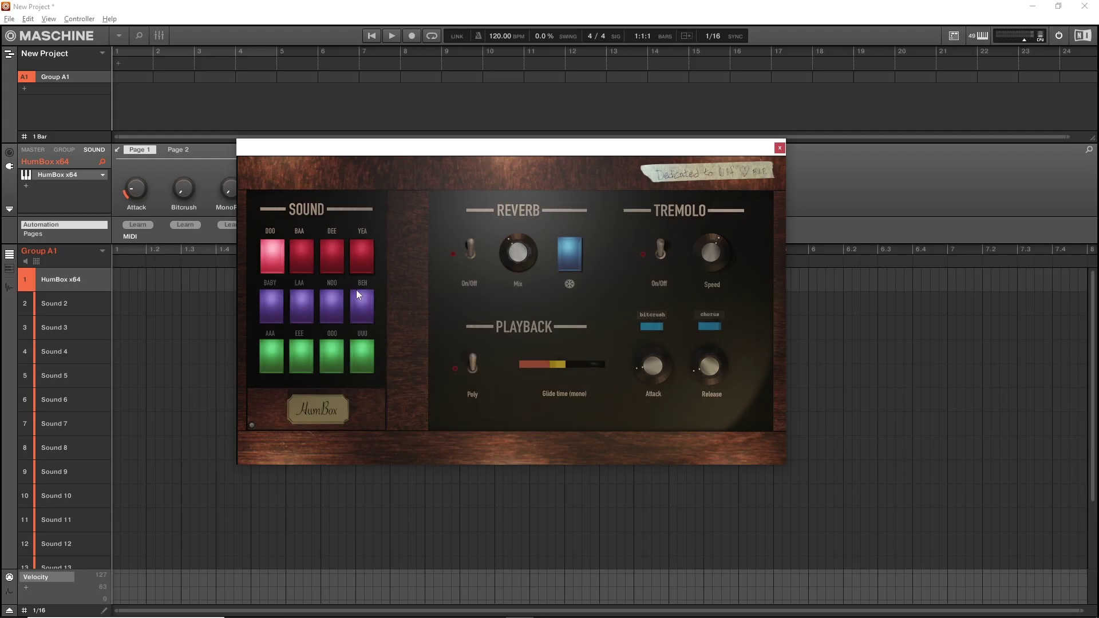
click(275, 253)
click(299, 256)
click(306, 259)
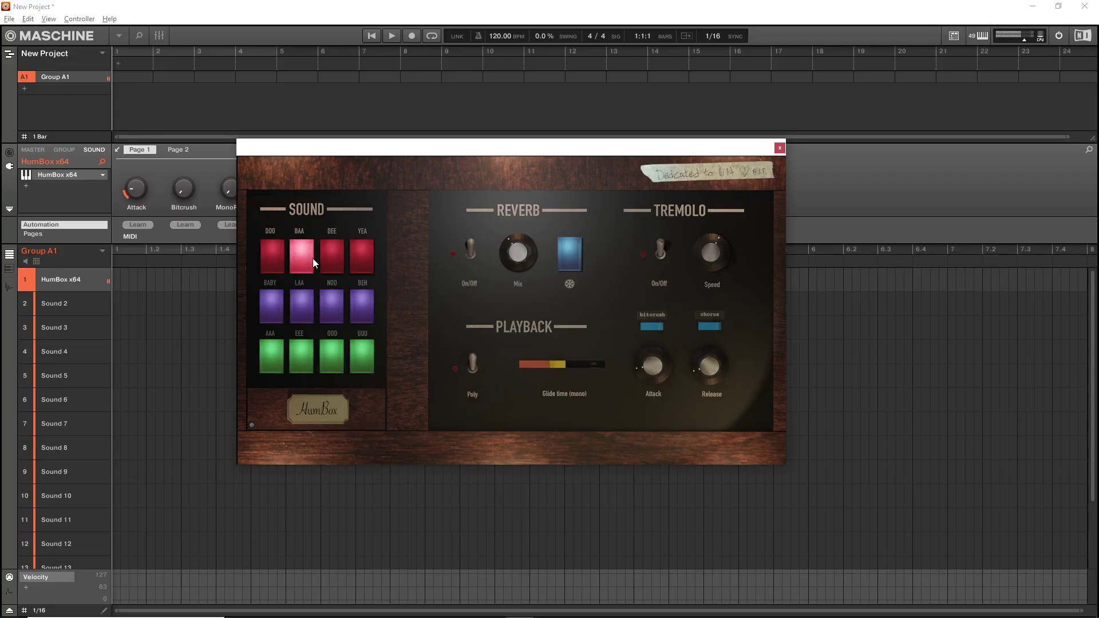
click(331, 261)
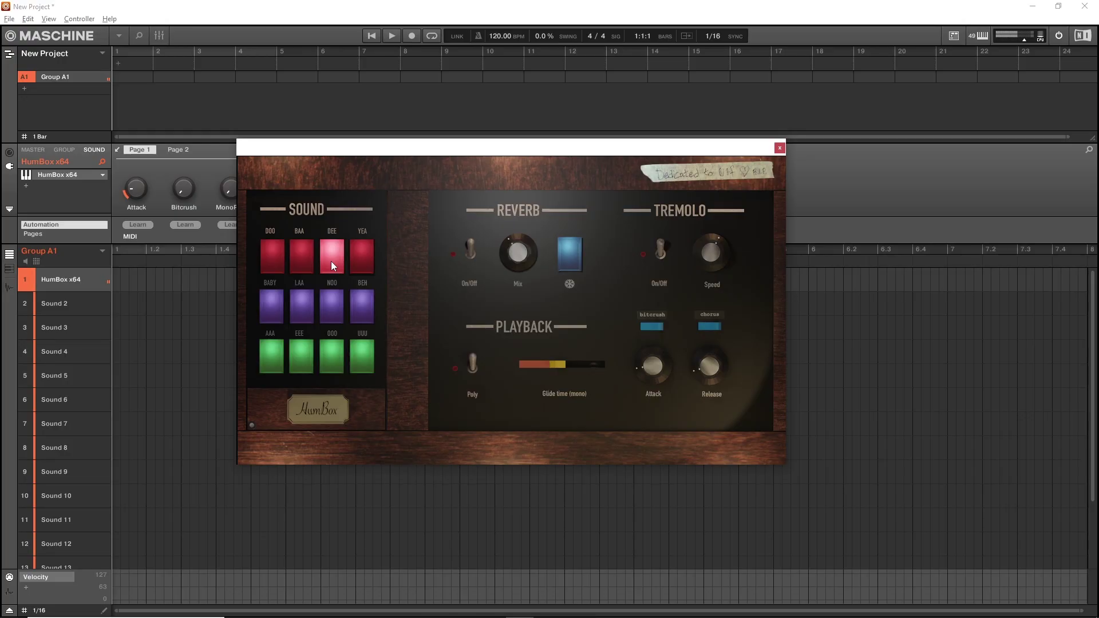
click(359, 266)
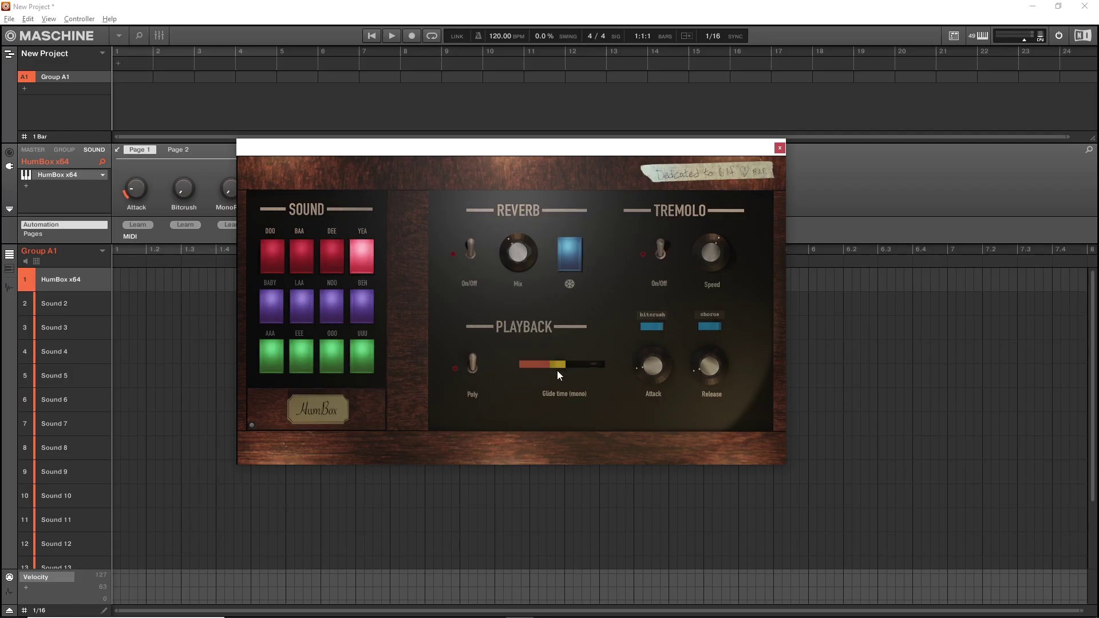
- Sweep the Glide time to maximum, then near zero, and settle it at about 6 ms
drag(566, 367, 676, 287)
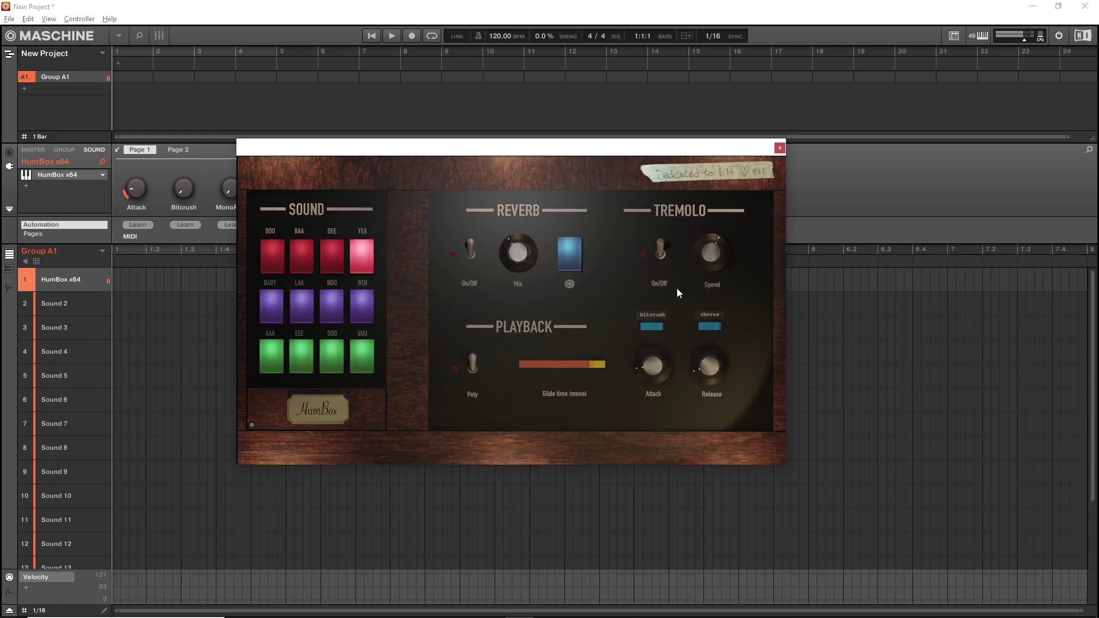
drag(601, 364, 584, 421)
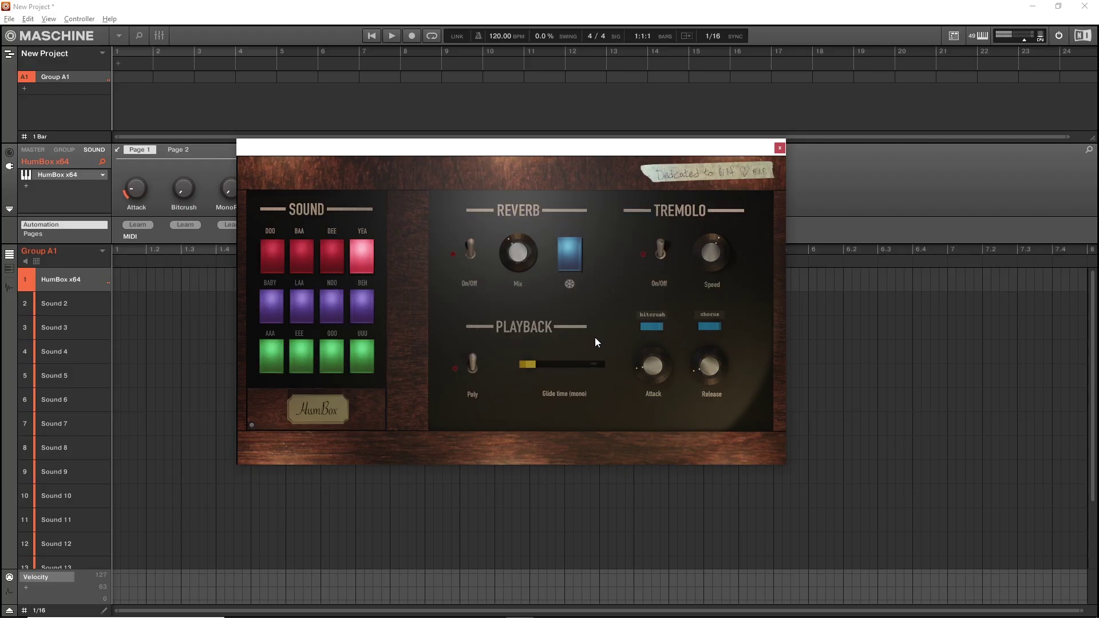
mouse_move(525, 370)
drag(572, 369, 578, 366)
- Switch HumBox to Poly mode and test it by playing the NOO pad twice
click(474, 369)
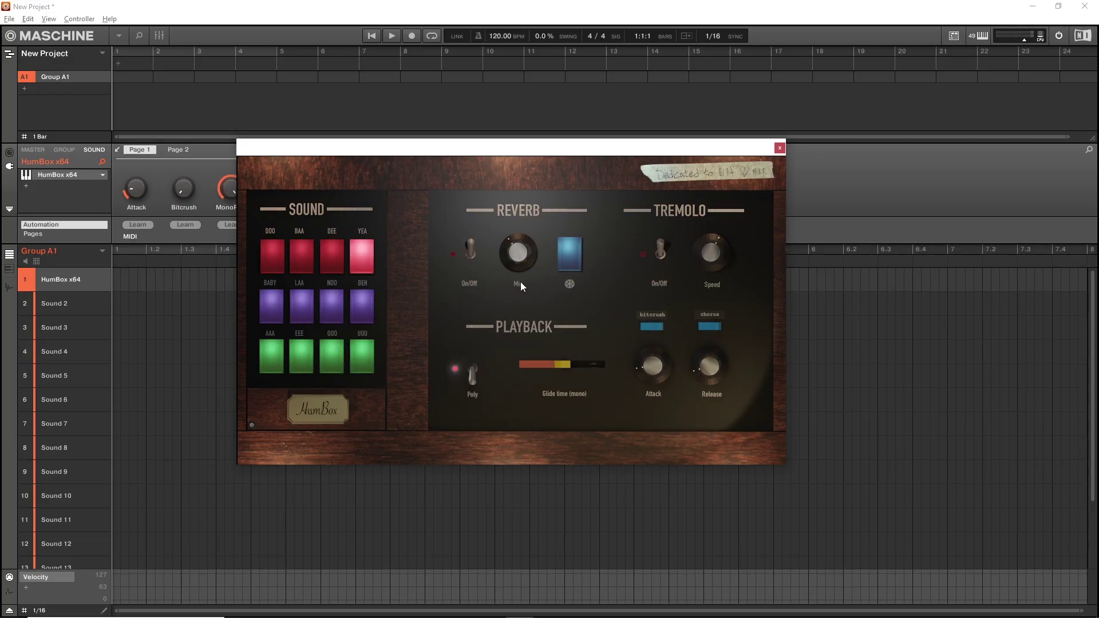
click(338, 307)
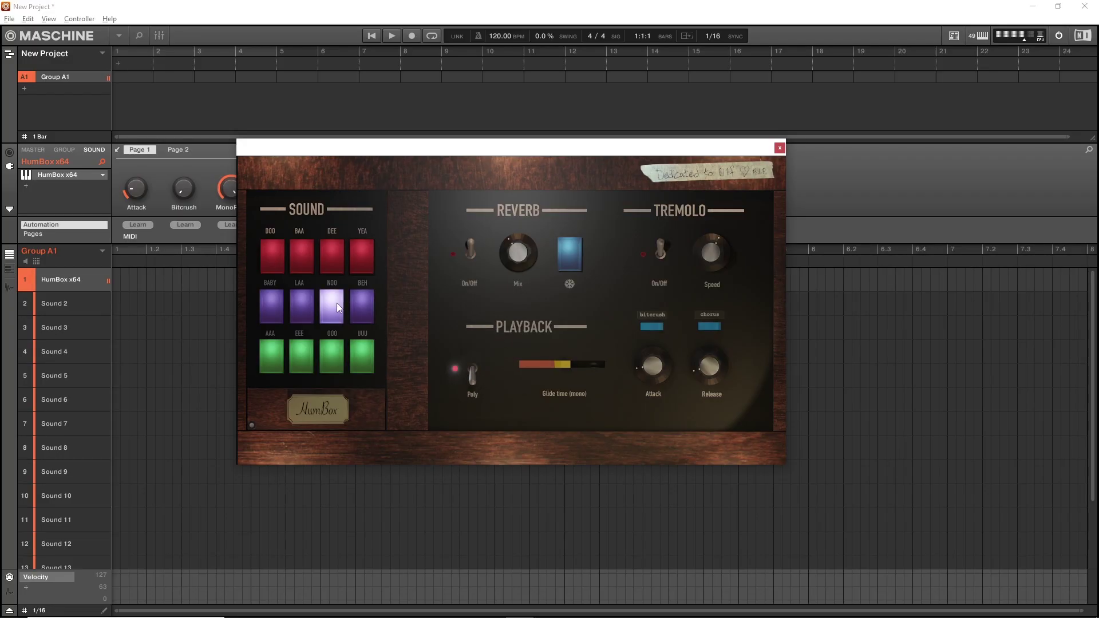
click(338, 308)
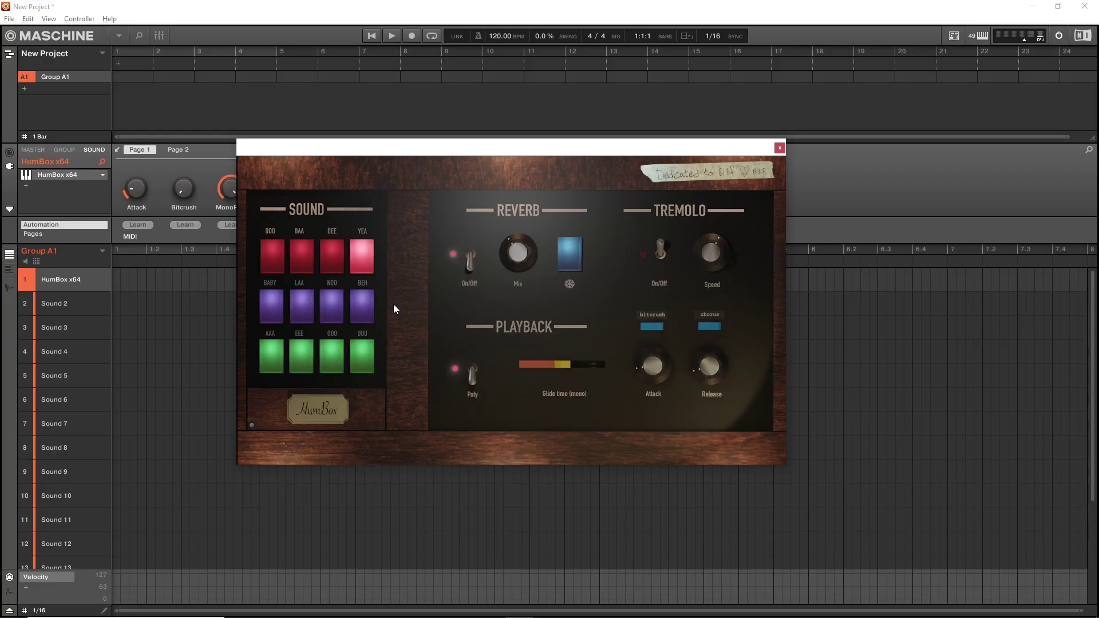
- Turn the Reverb Mix down, raise it to about 0.51, then lower it again
mouse_move(525, 270)
mouse_down()
mouse_move(521, 259)
mouse_move(511, 275)
mouse_up()
mouse_move(515, 265)
mouse_down()
mouse_move(522, 230)
mouse_move(527, 251)
mouse_up()
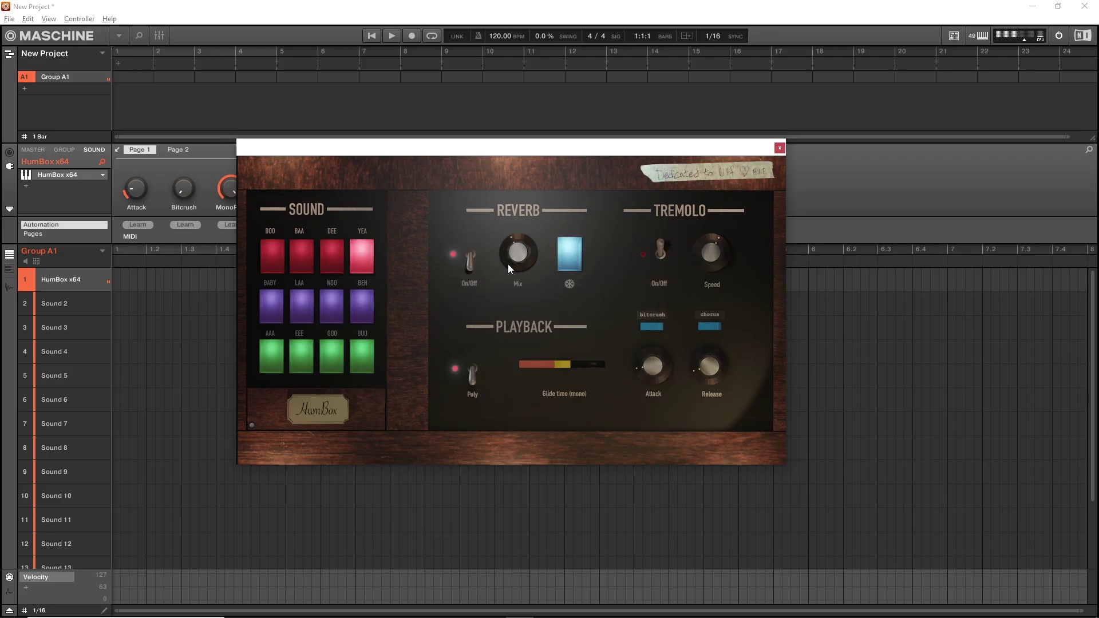
mouse_move(515, 259)
drag(520, 235, 516, 253)
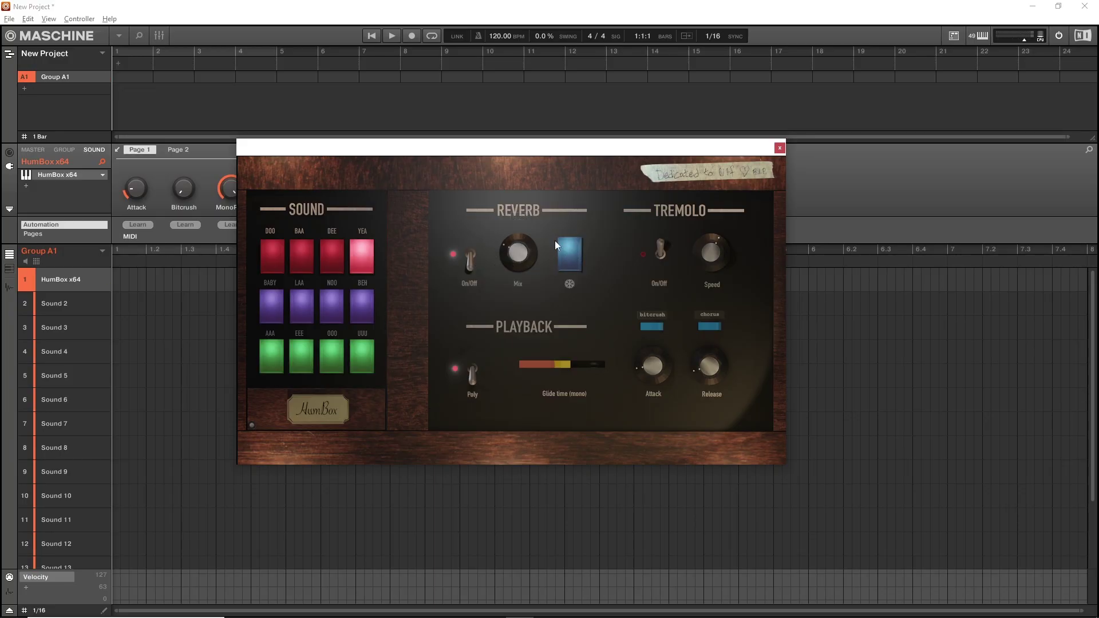
- Play the DOO pad and turn the tremolo on with its speed at 1/8
click(270, 252)
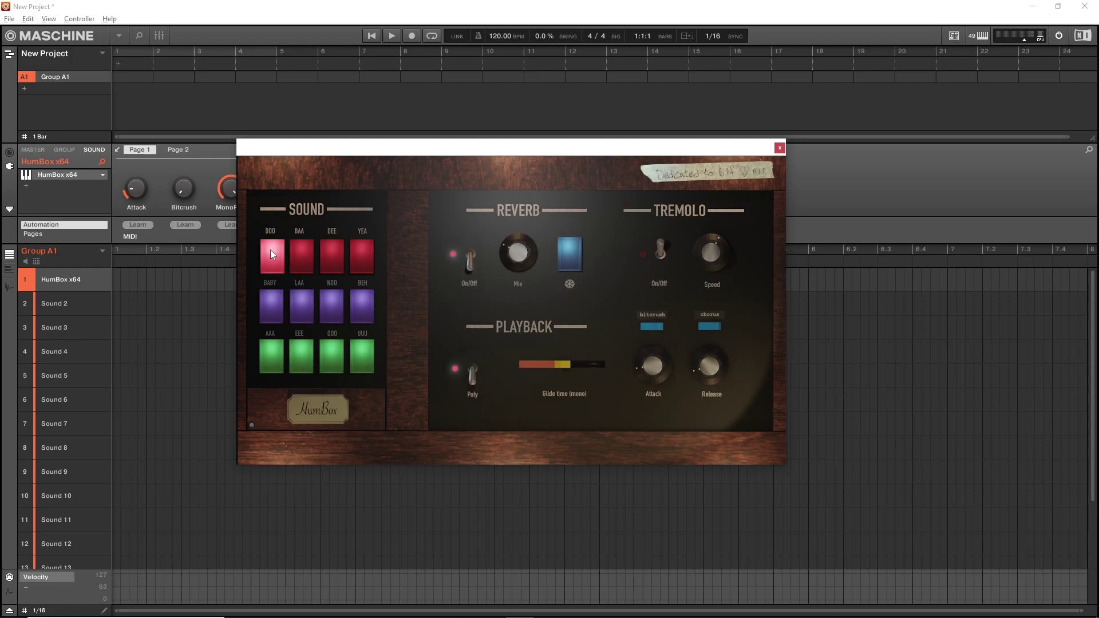
click(659, 258)
mouse_move(713, 264)
mouse_move(708, 242)
mouse_down()
mouse_move(702, 296)
mouse_move(714, 203)
mouse_move(699, 159)
mouse_move(699, 226)
mouse_up()
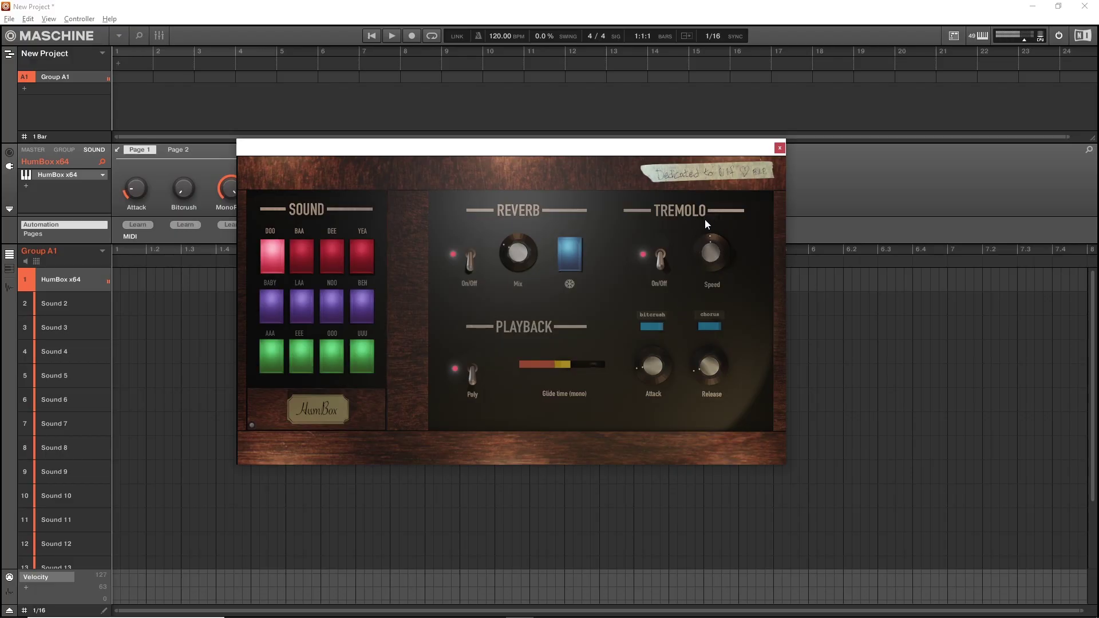
- Toggle bitcrush on, off and back on, then raise the Reverb Mix to about 0.8
click(650, 329)
click(649, 328)
click(649, 329)
mouse_move(527, 240)
drag(527, 240, 529, 220)
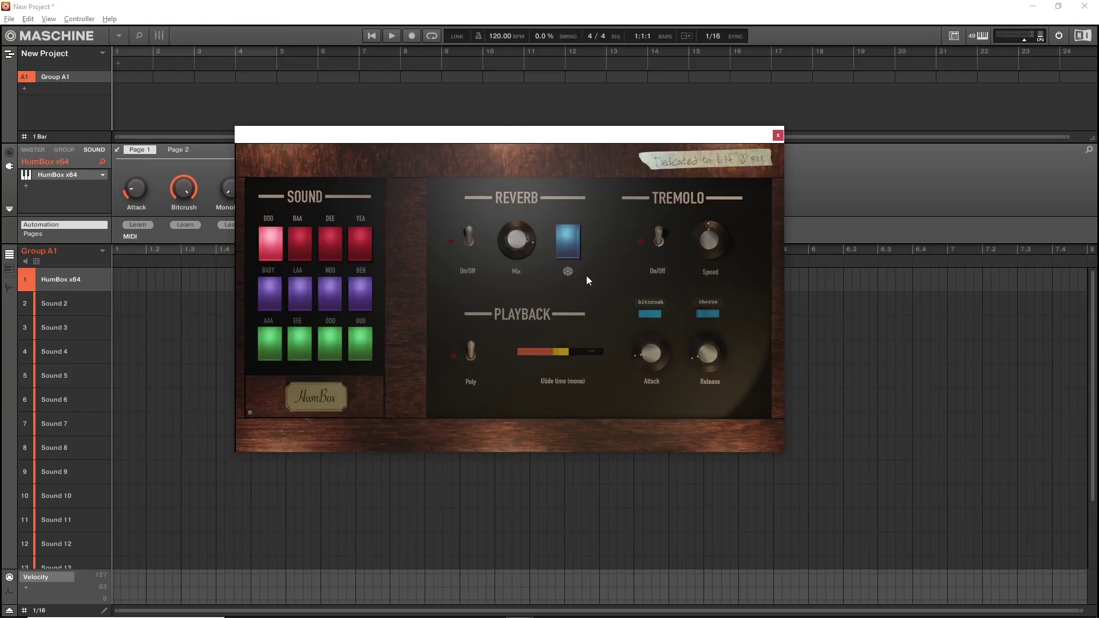
click(554, 353)
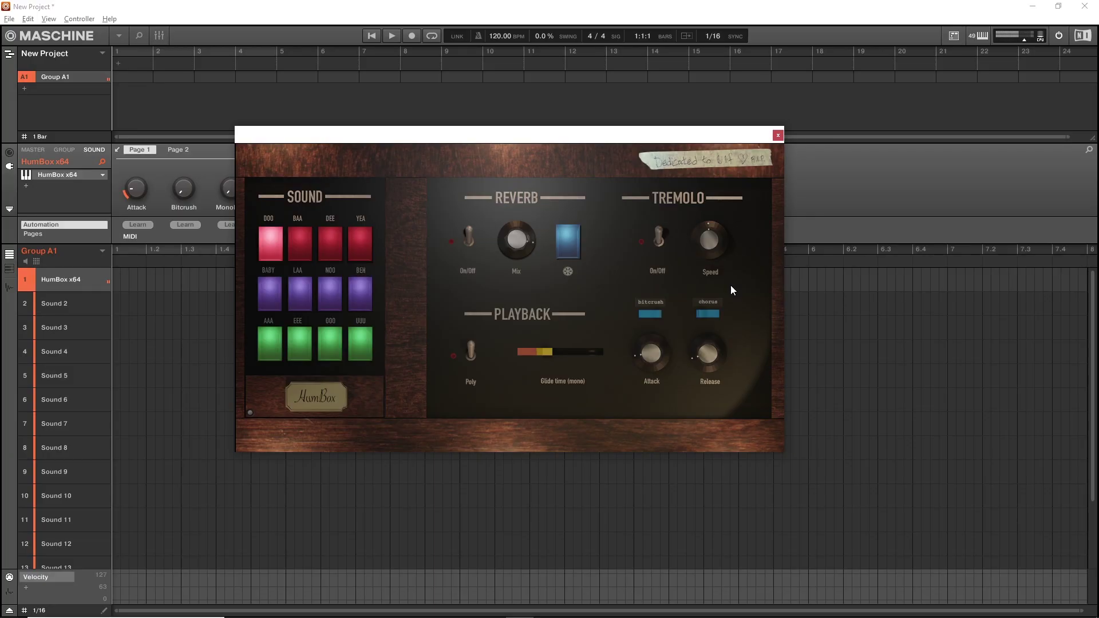
- Start playing and recording a new HumBox x64 pattern into Clip 1
click(130, 277)
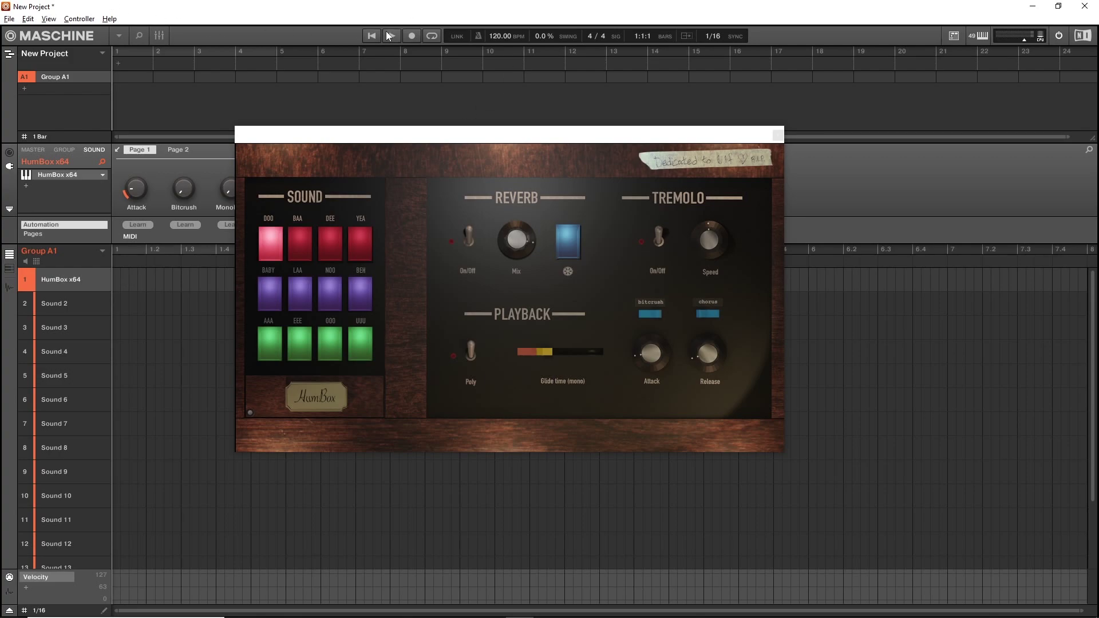
click(412, 36)
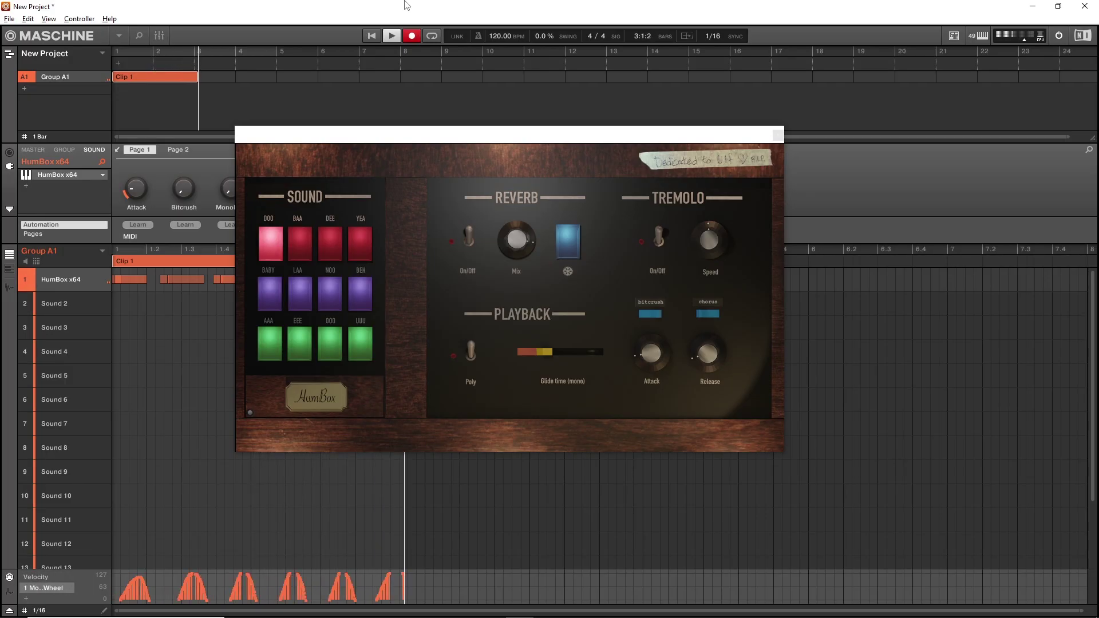
- Close the HumBox window and drag the long final note, returning it to its original position
click(479, 285)
click(509, 281)
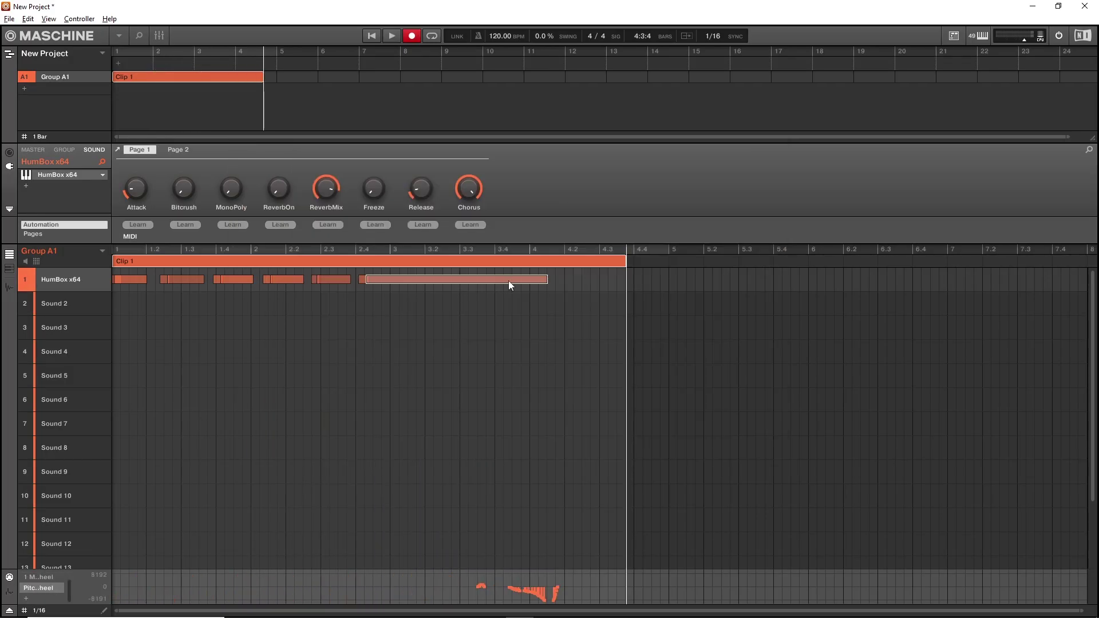
drag(435, 279, 634, 283)
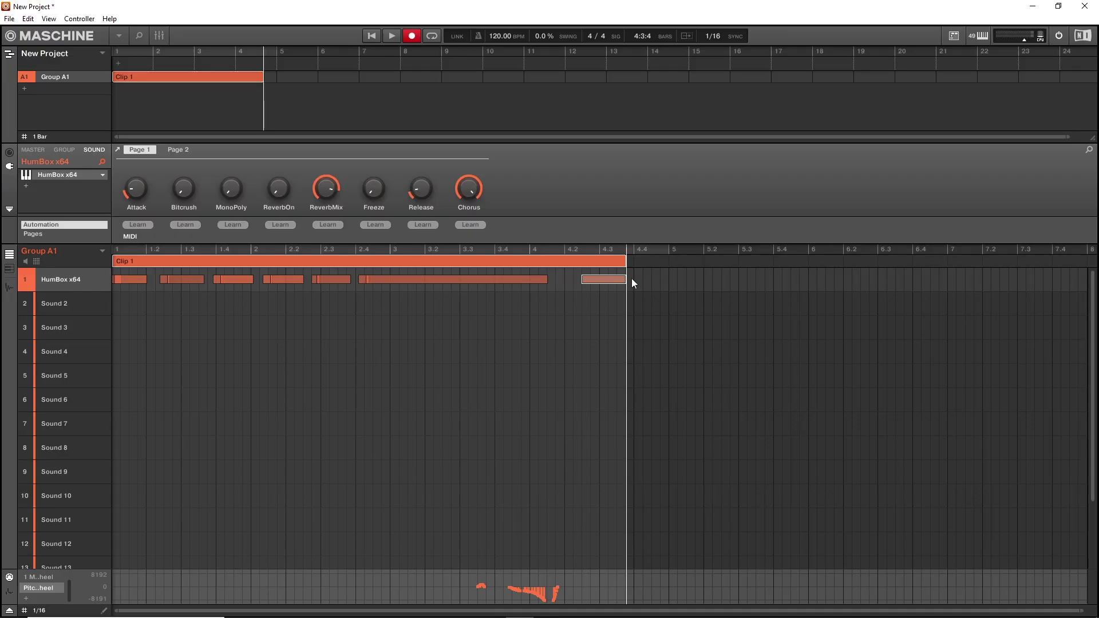